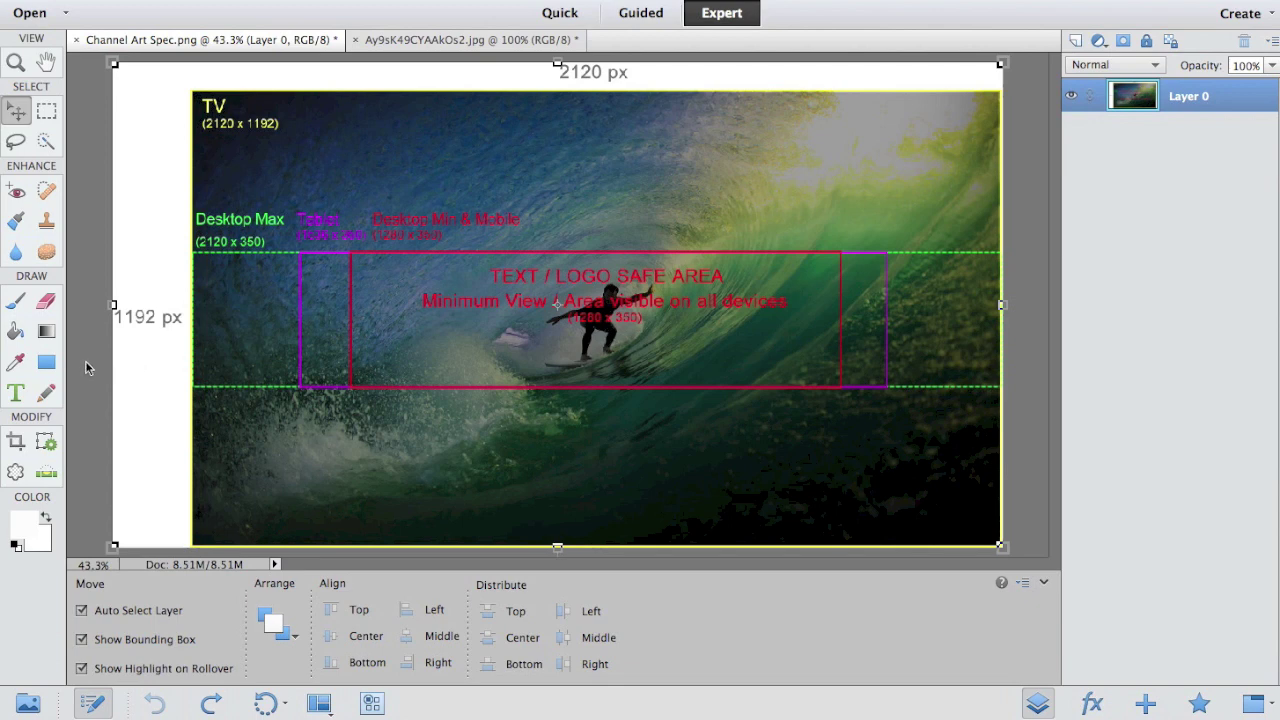
Step: Draw a white rectangle spanning the whole canvas, hide it, and bring up the grayscale group photo
left_click(49, 367)
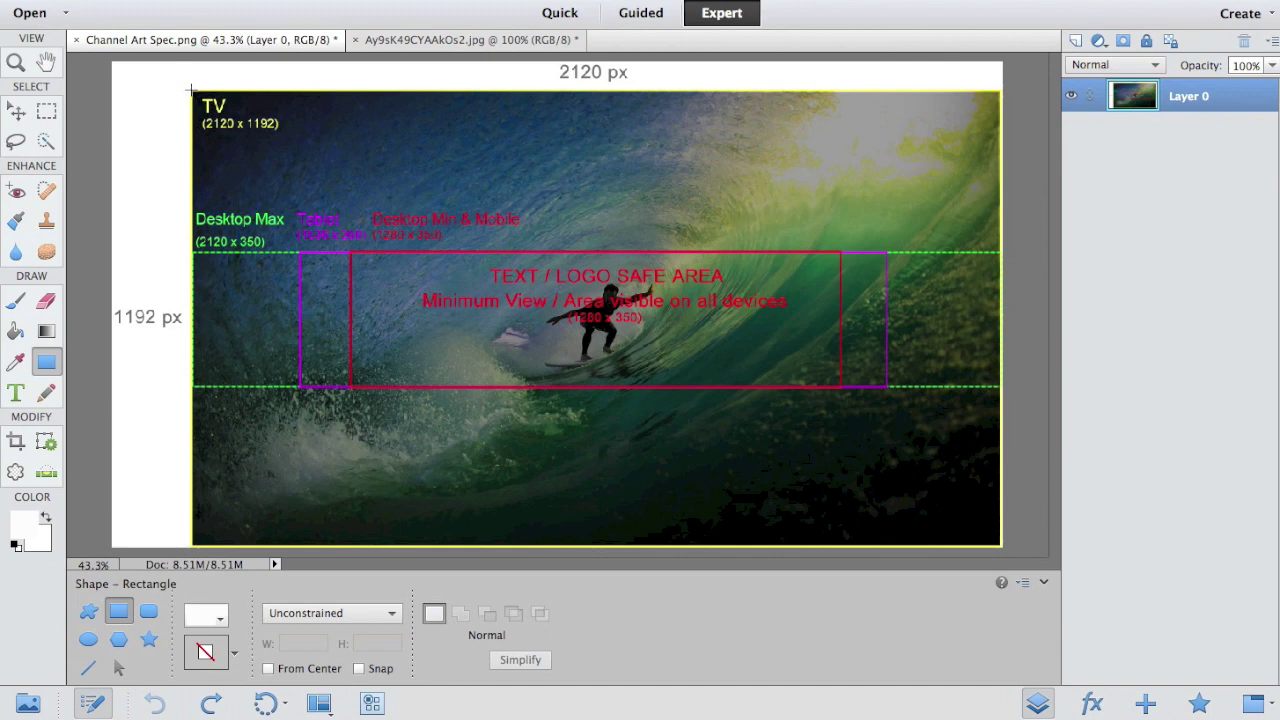
left_click_drag(190, 90, 1003, 540)
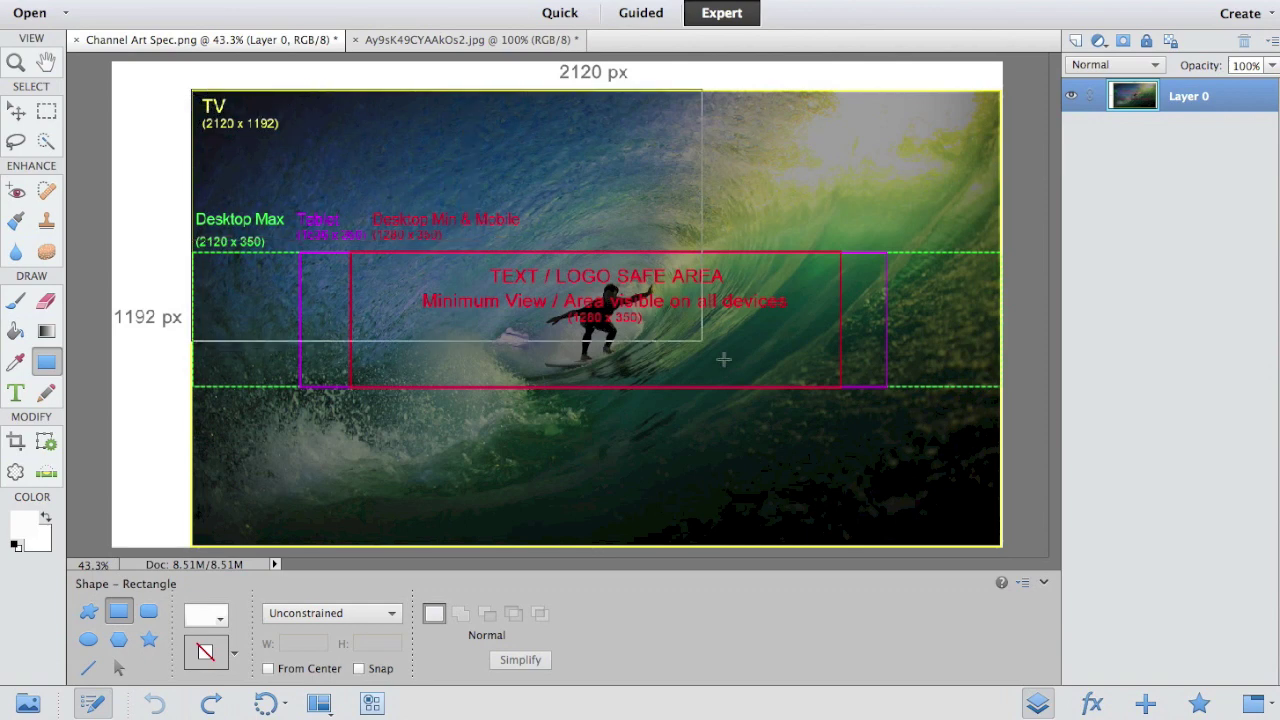
left_click_drag(1003, 541, 1004, 549)
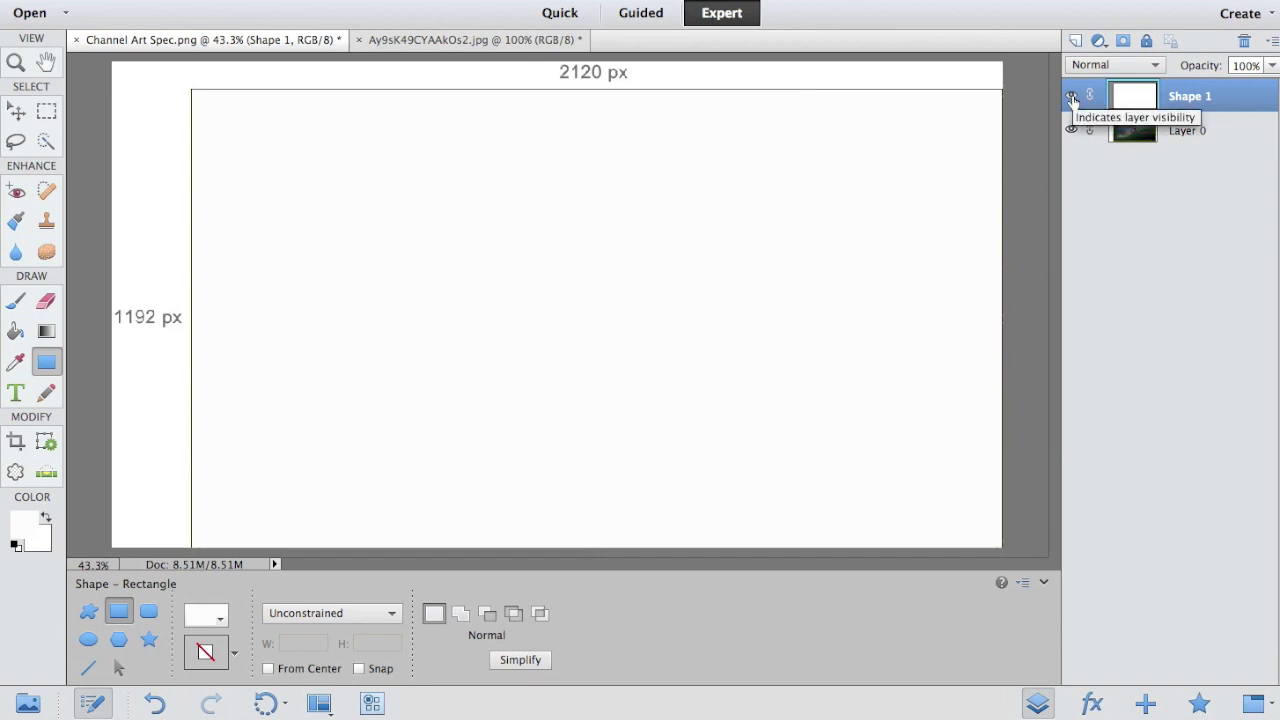
left_click(1071, 97)
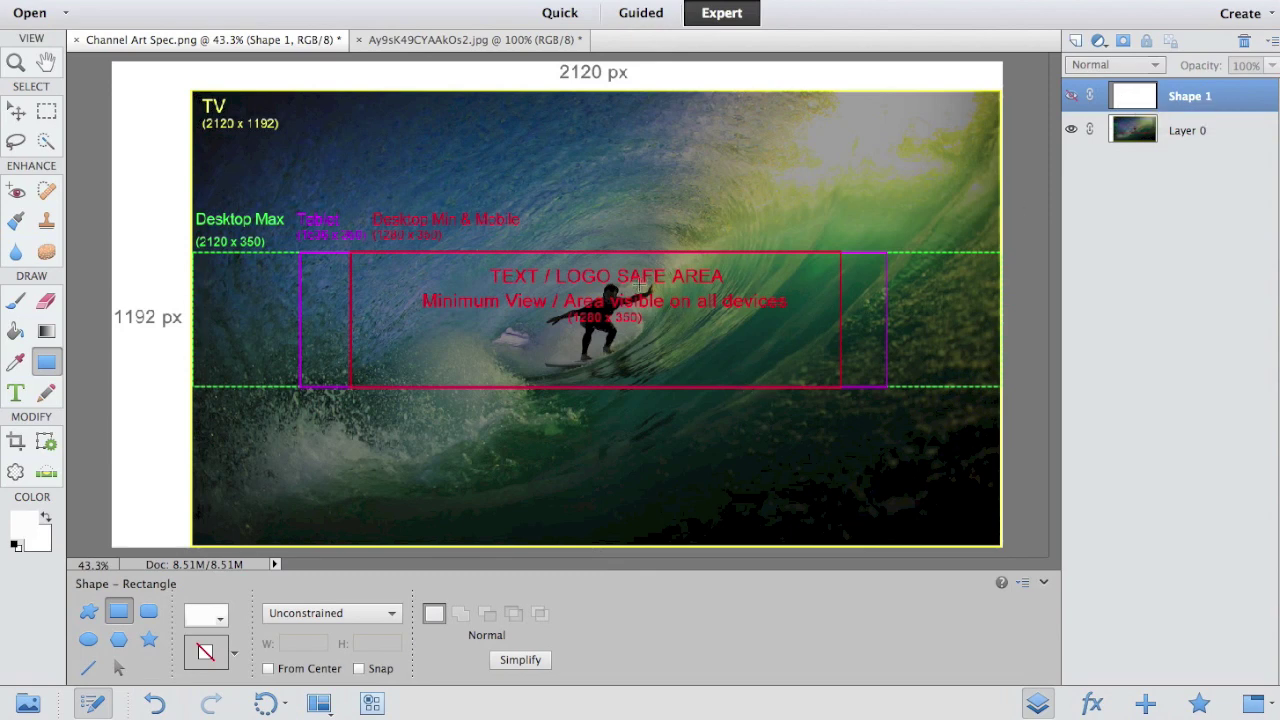
left_click(390, 40)
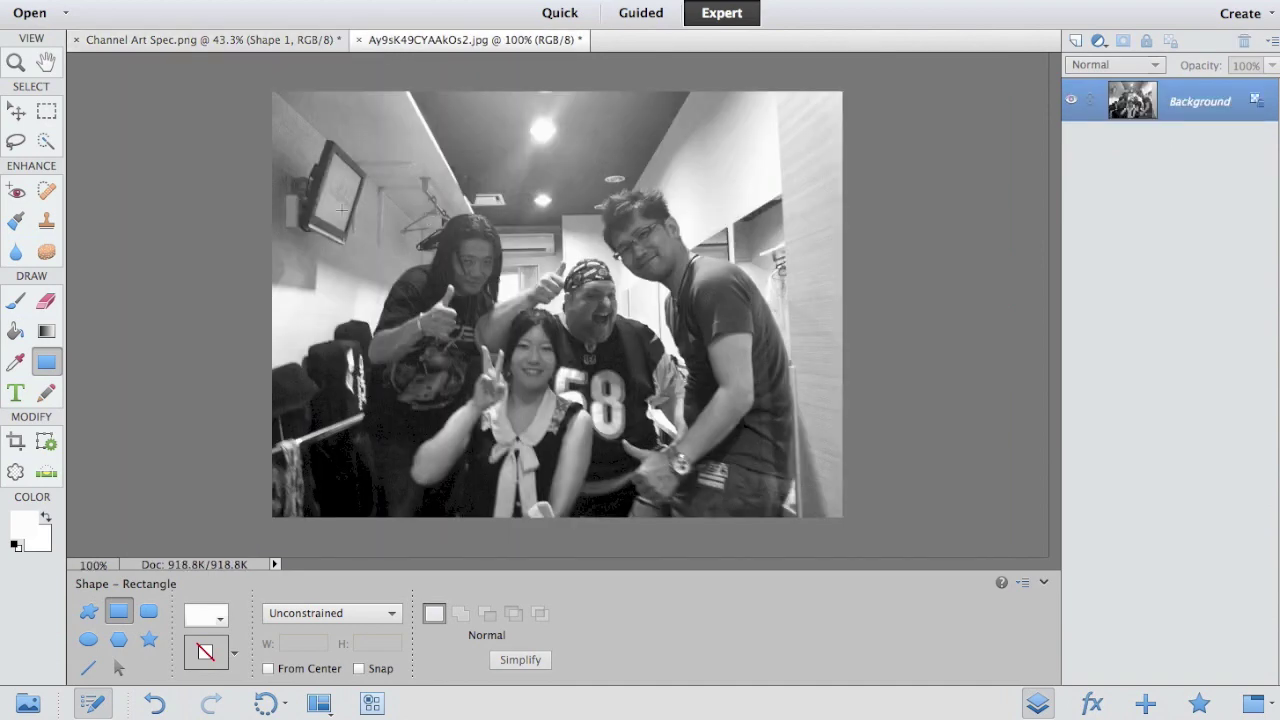
Step: Marquee-select the four people in the group photo, undoing an accidental deletion
left_click(47, 114)
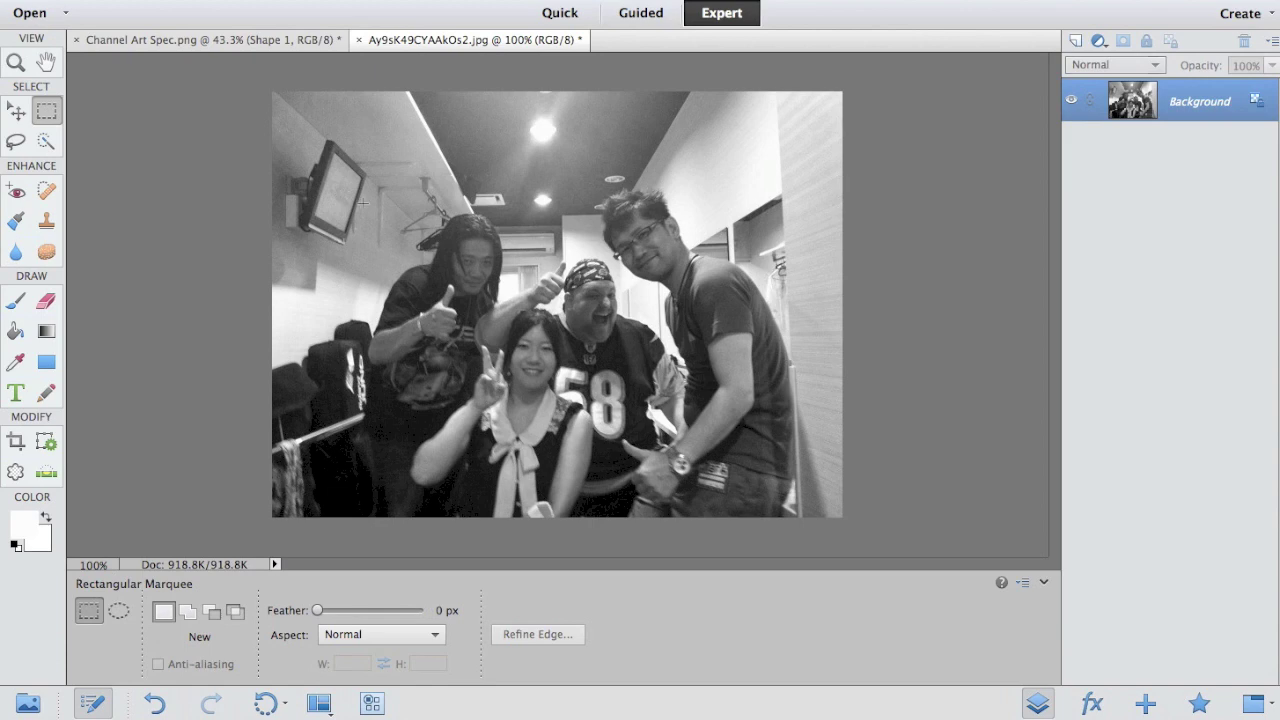
left_click_drag(362, 212, 786, 388)
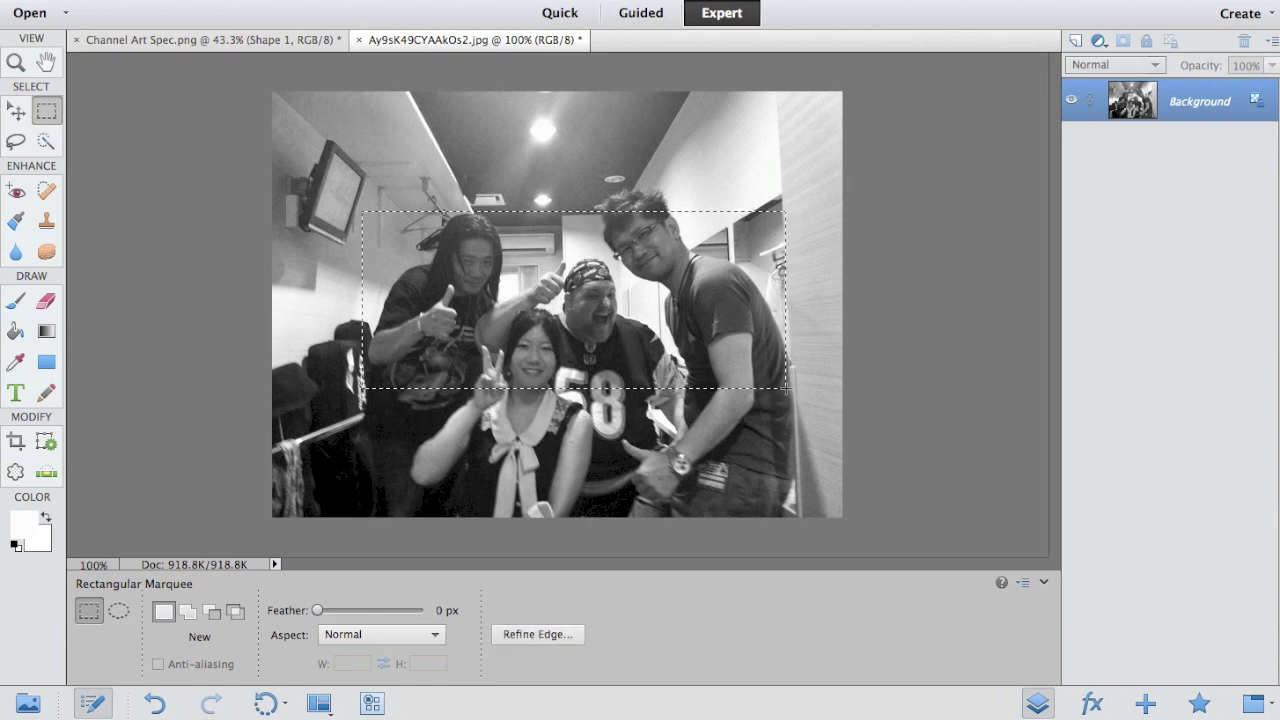
key("BackSpace")
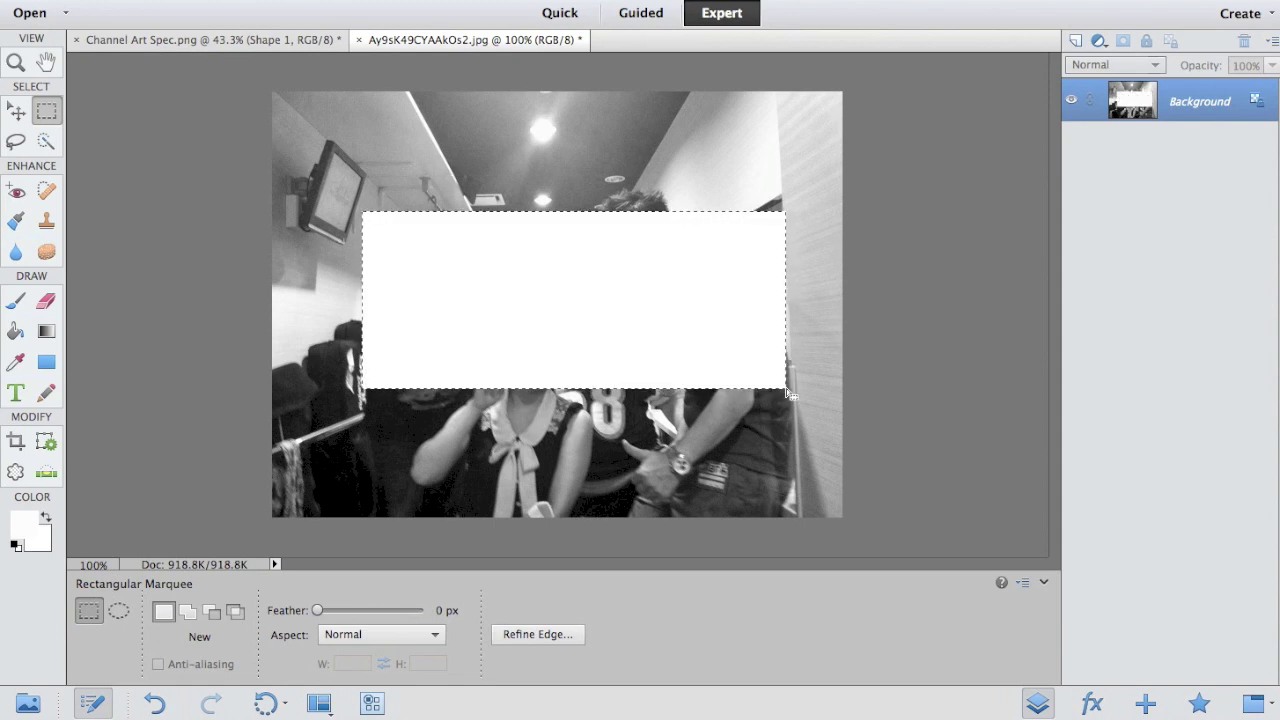
key("ctrl+z")
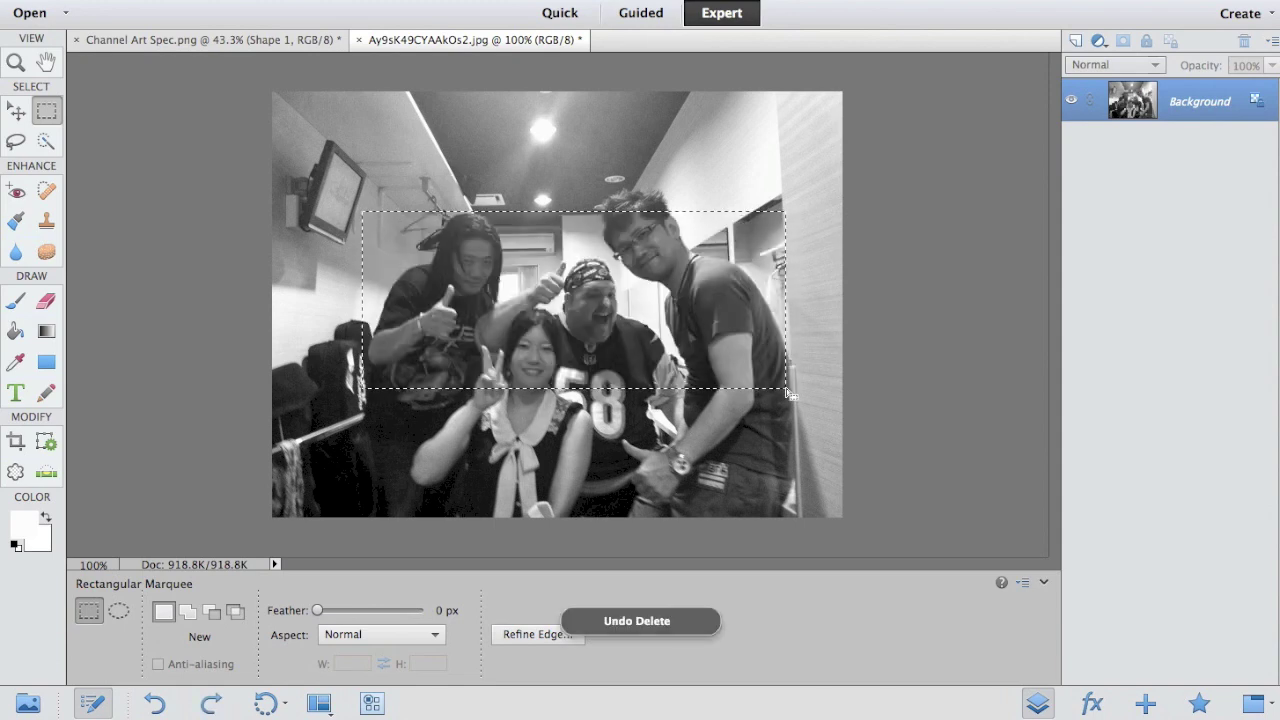
key("ctrl+z")
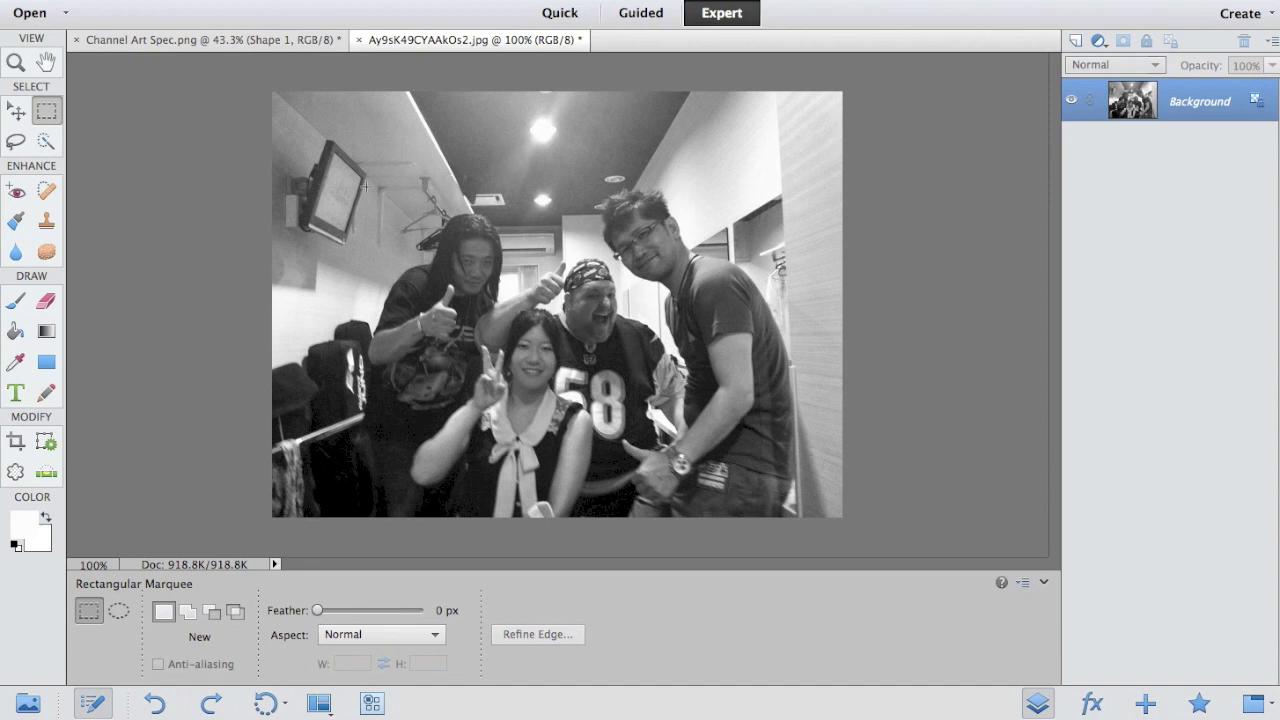
left_click_drag(366, 182, 775, 344)
mouse_move(775, 344)
left_mouse_down()
mouse_move(818, 353)
mouse_move(824, 406)
left_mouse_up()
left_click_drag(824, 406, 824, 406)
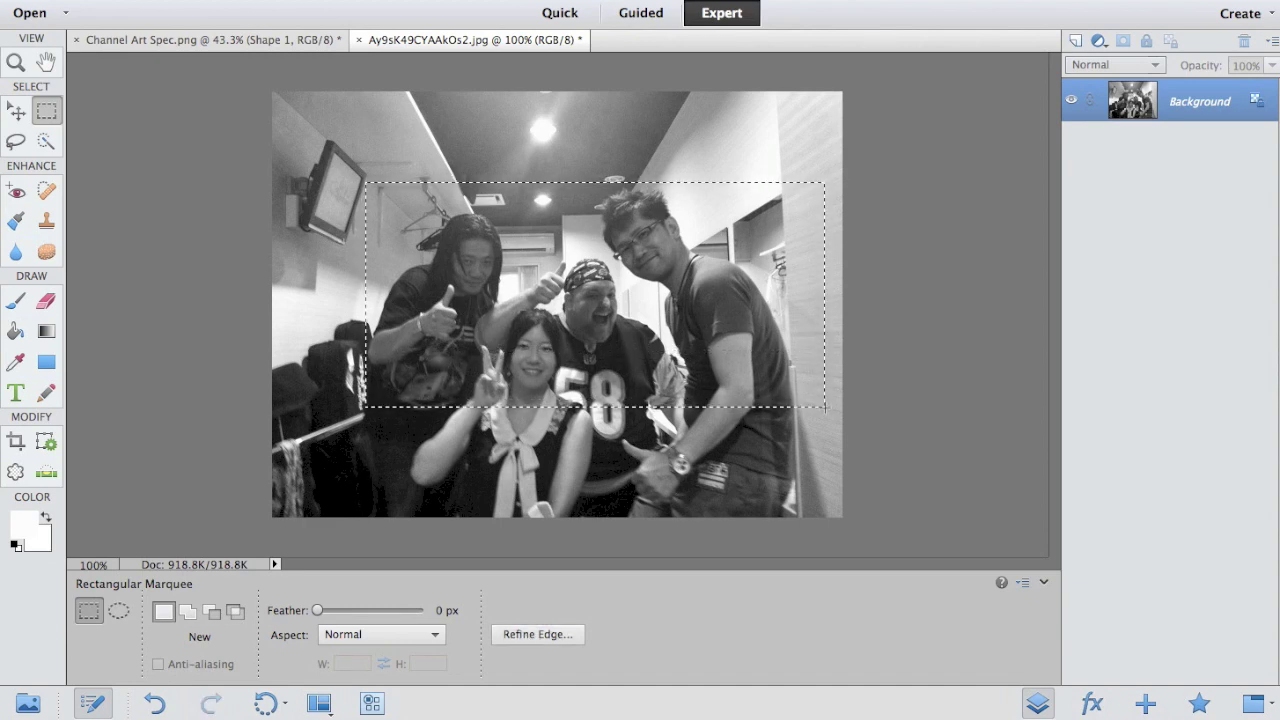
left_click(14, 111)
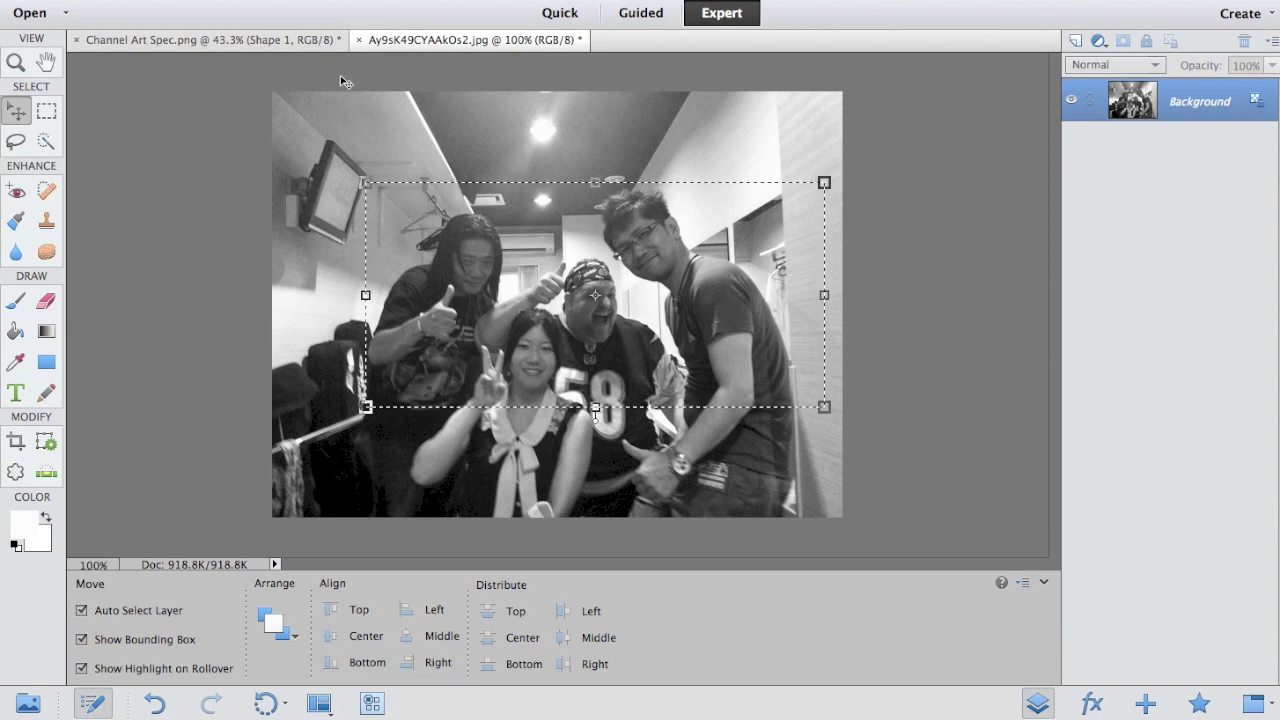
Step: Paste the group photo into the channel art template and scale it to 137.99%
left_click(290, 42)
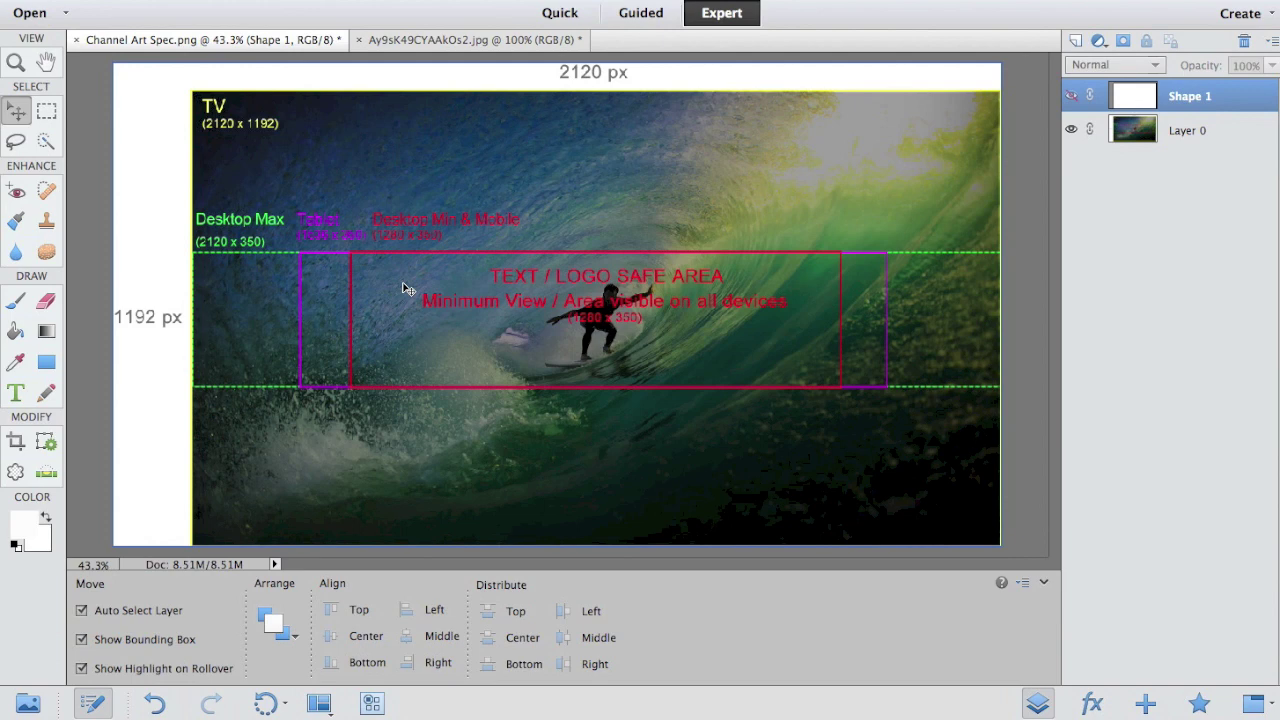
key("ctrl+v")
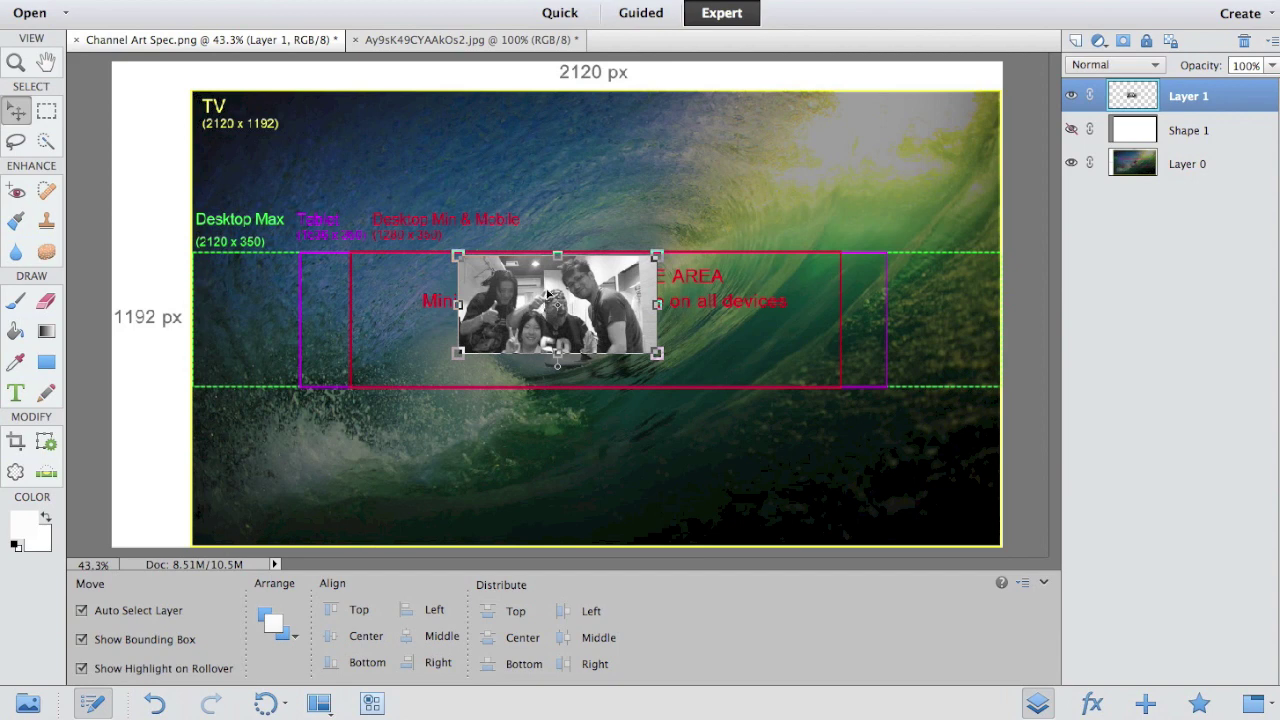
left_click_drag(529, 294, 463, 288)
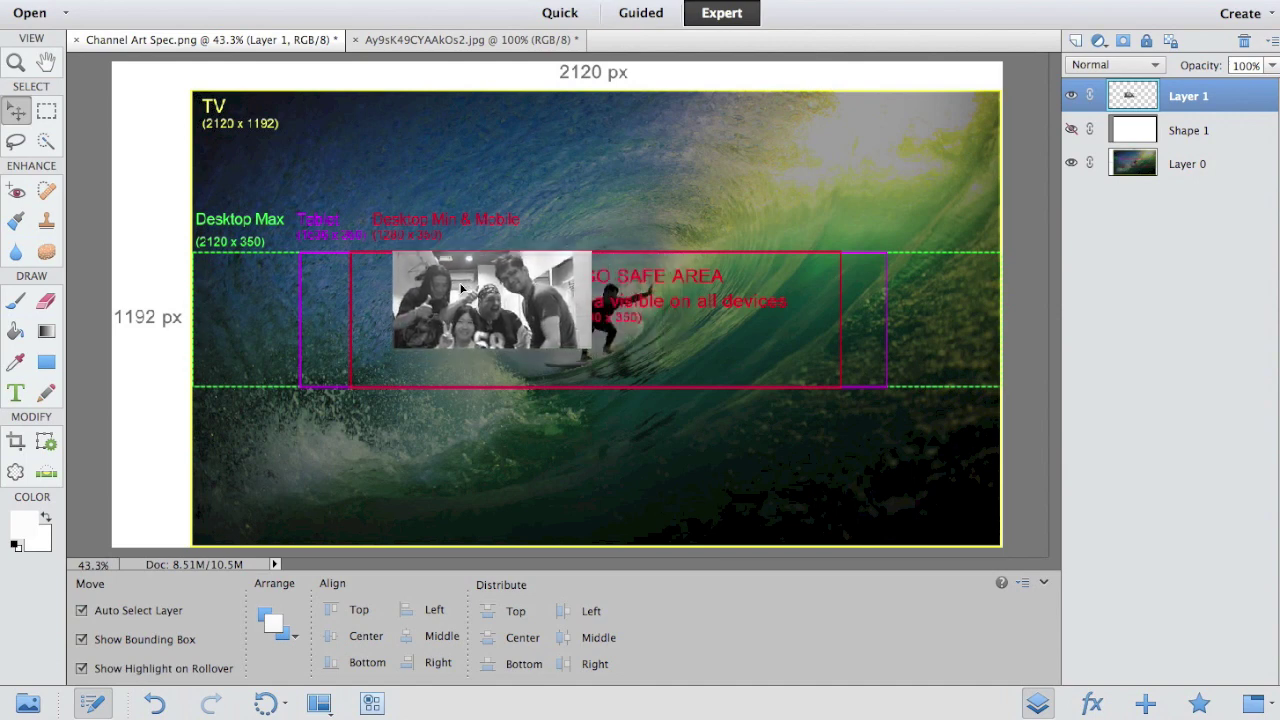
left_click_drag(591, 352, 670, 382)
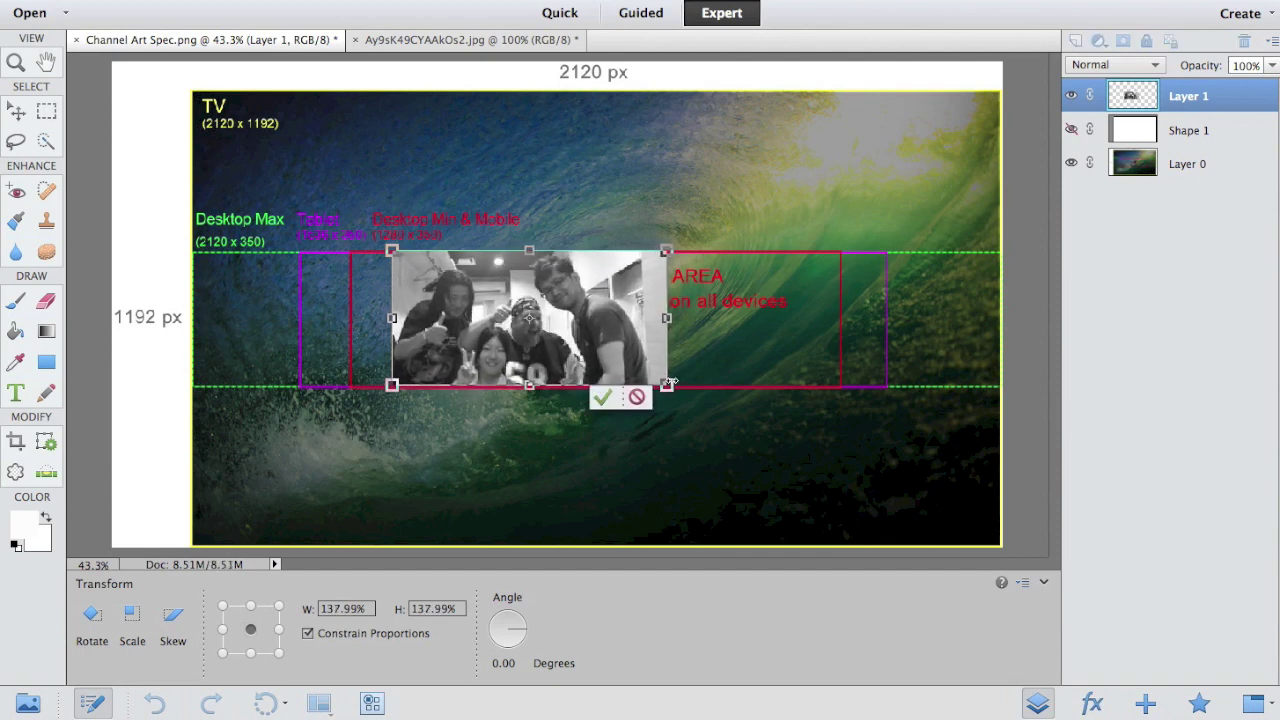
Step: Position the photo in the right half of the safe area and commit the transform
left_click_drag(534, 294, 595, 295)
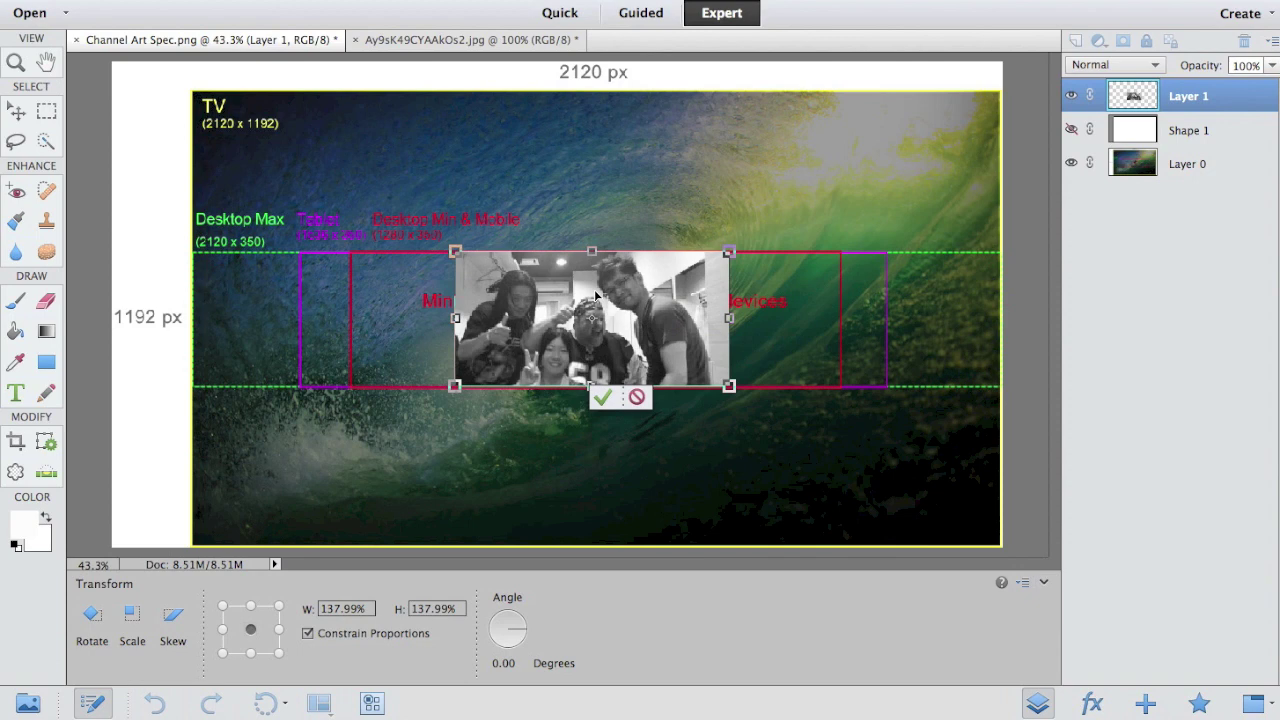
left_click_drag(595, 295, 593, 293)
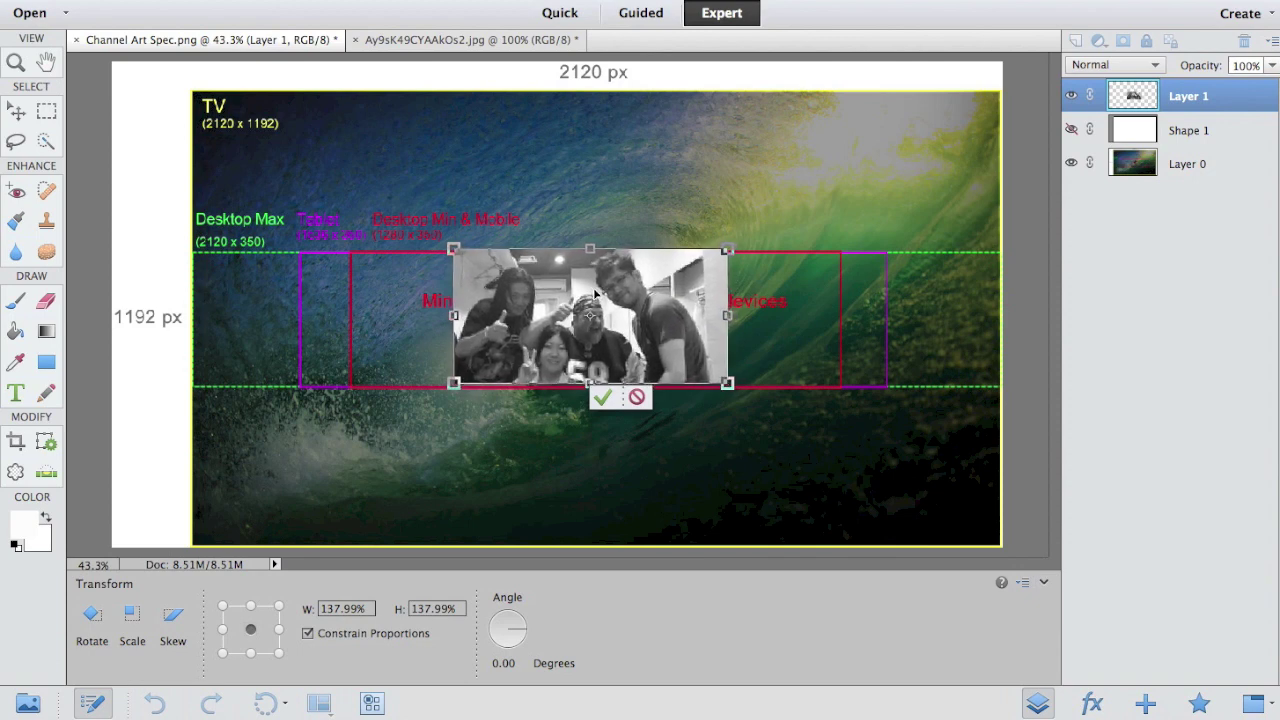
left_click_drag(594, 292, 594, 293)
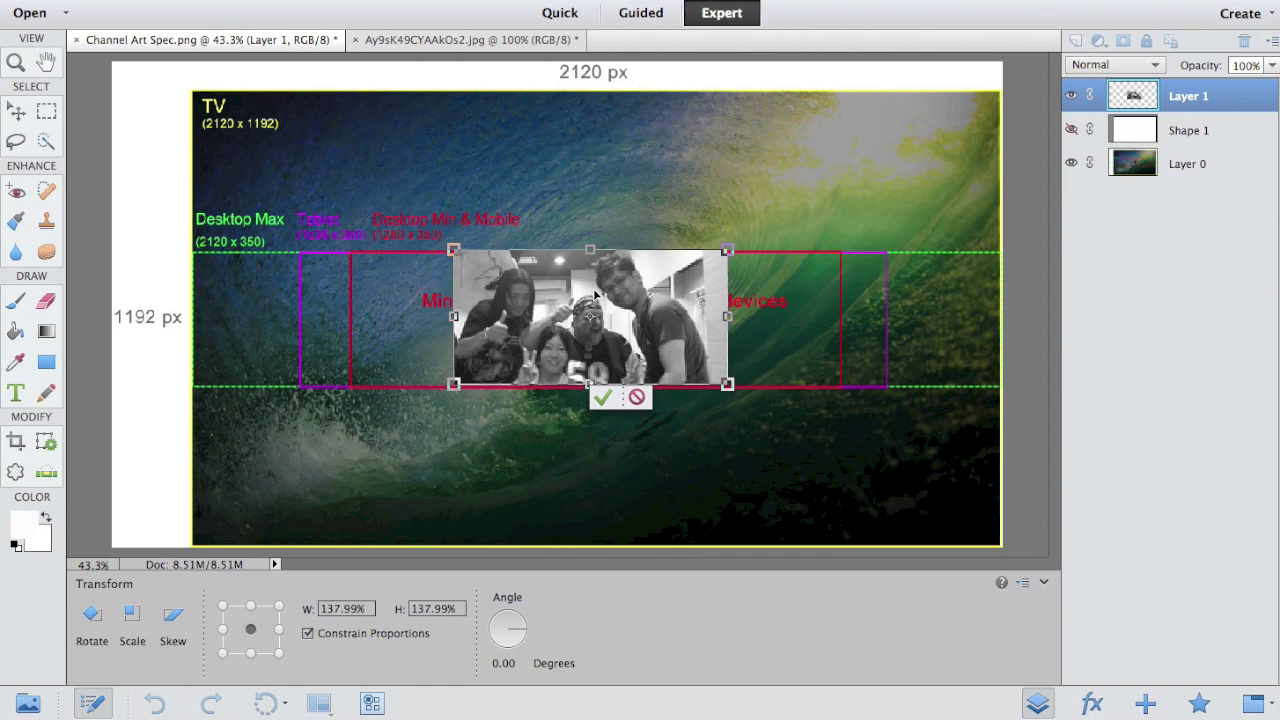
left_click_drag(594, 293, 688, 296)
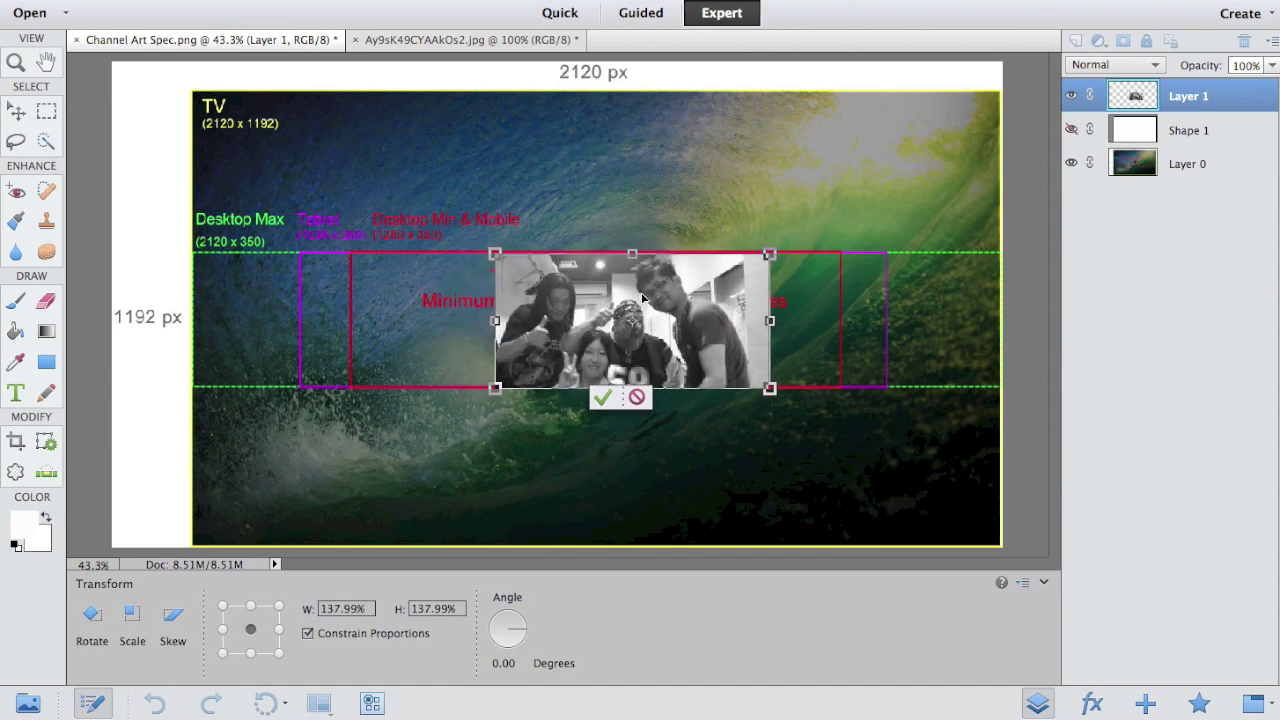
left_click_drag(688, 296, 707, 296)
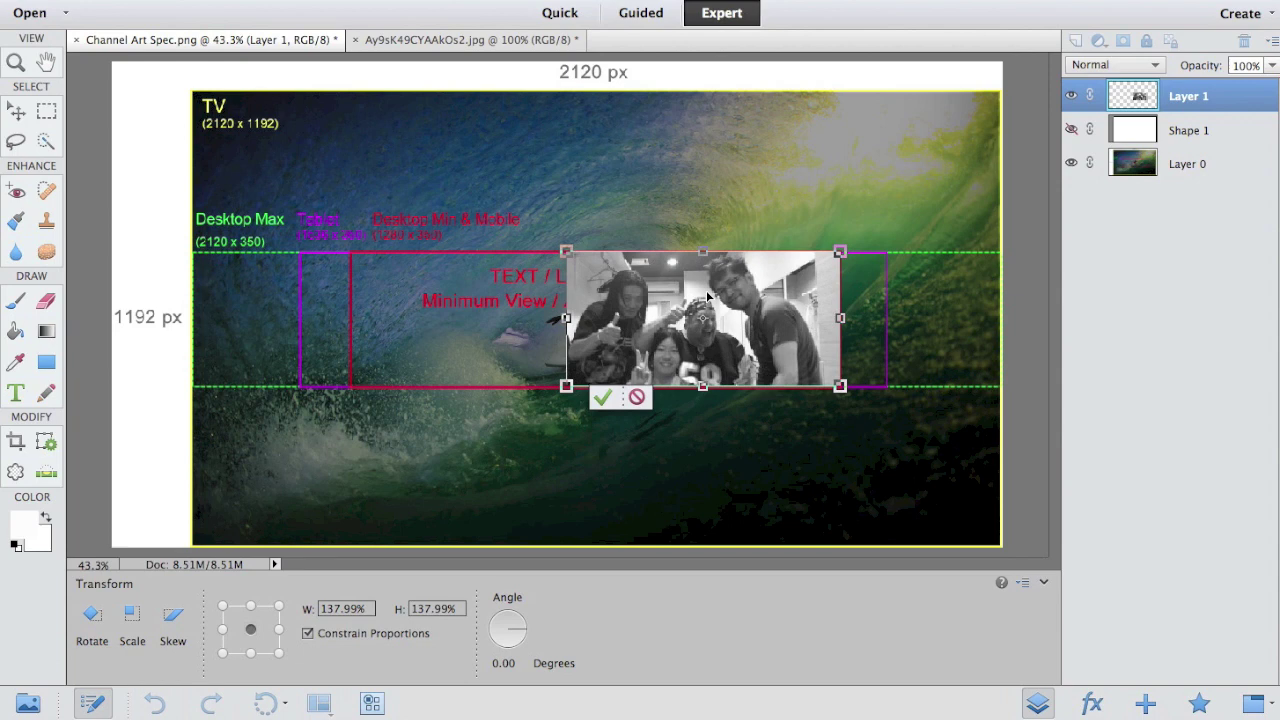
left_click_drag(707, 296, 707, 296)
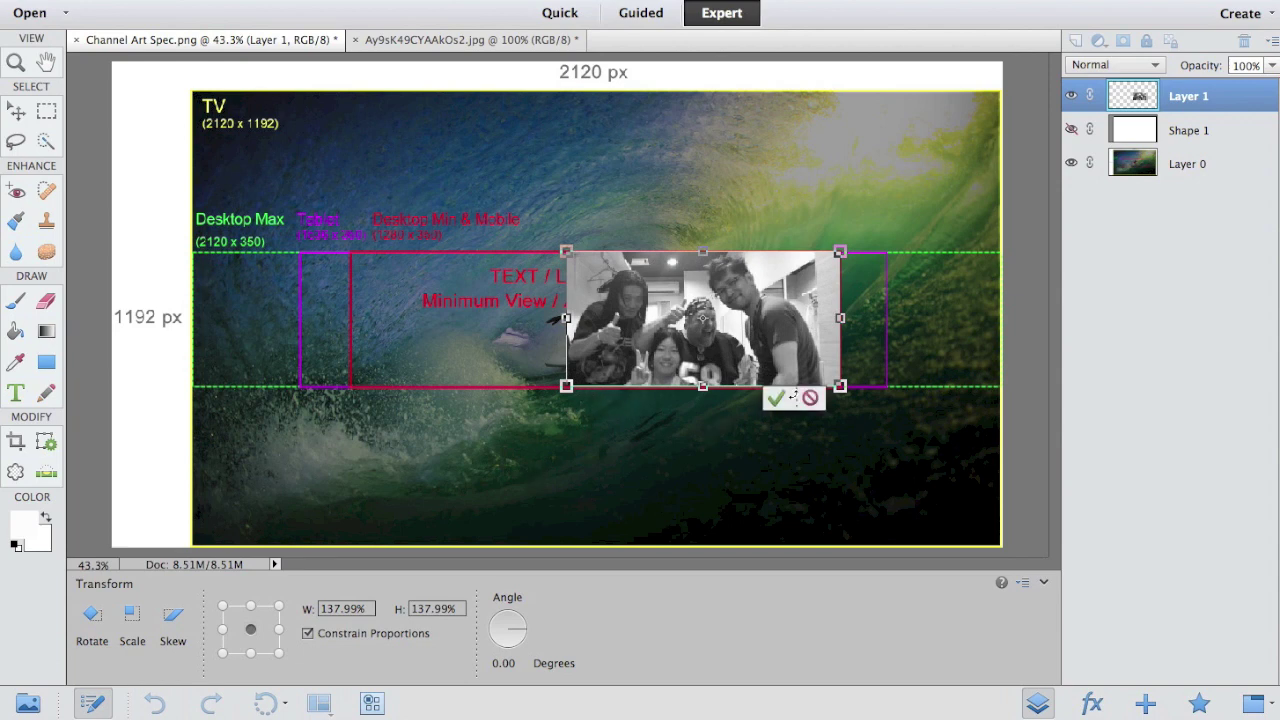
left_click(777, 398)
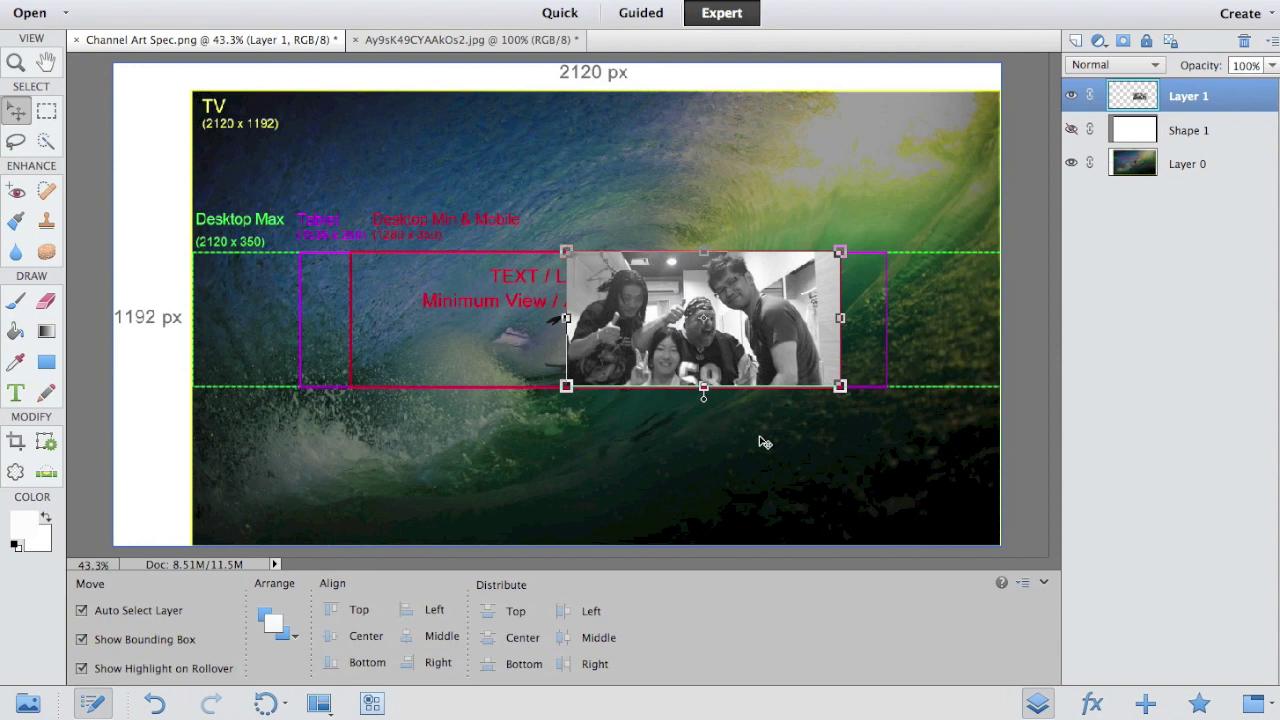
Step: Reselect the photo layer and make the white Shape 1 layer visible
left_click(764, 442)
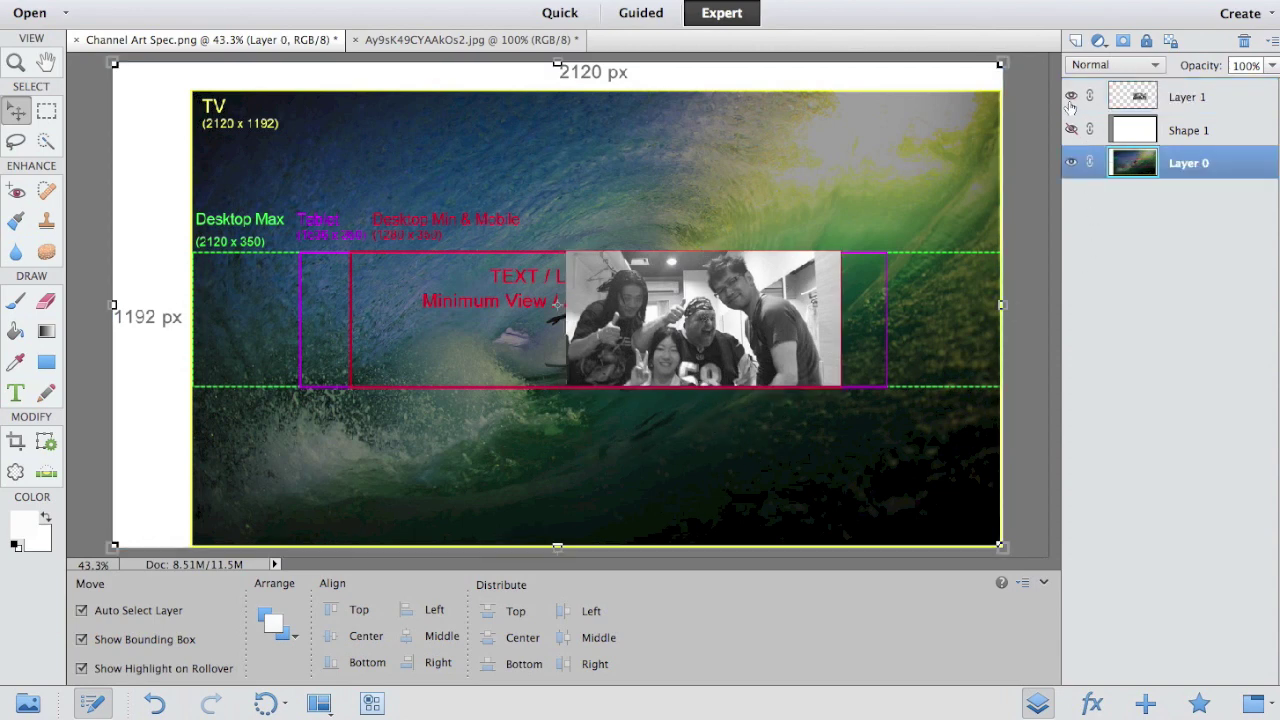
left_click(786, 294)
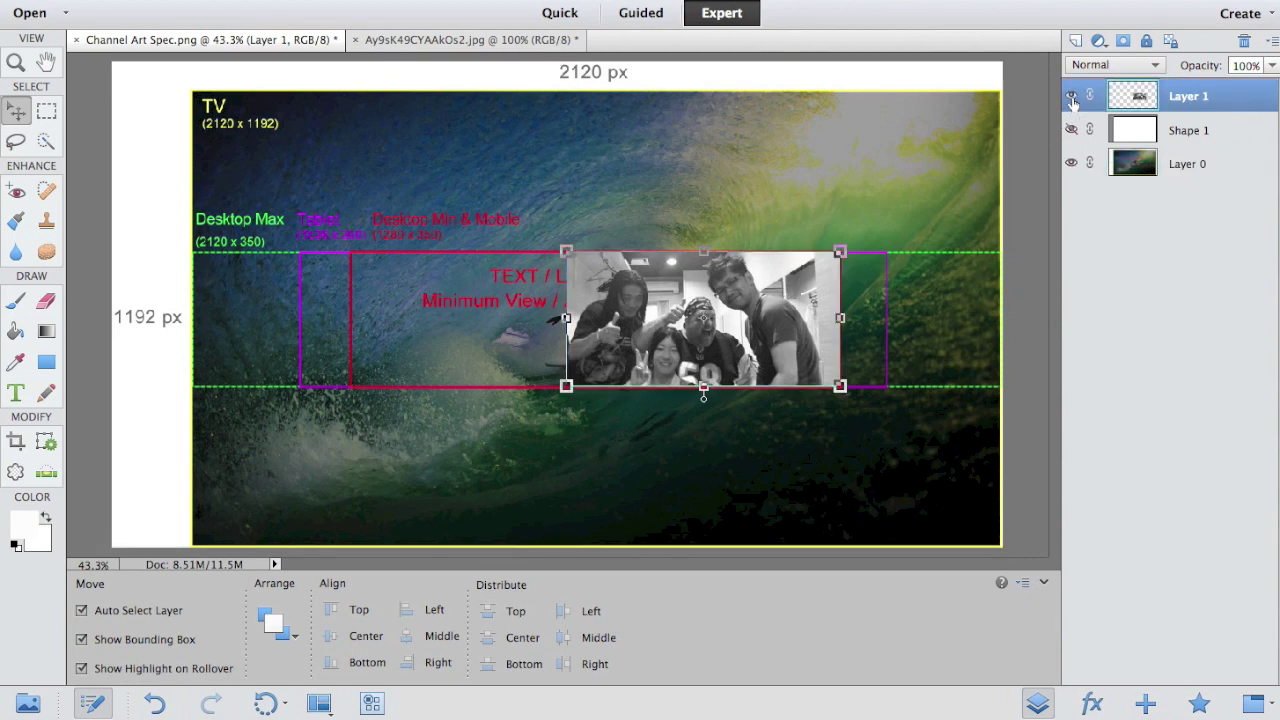
left_click(1071, 130)
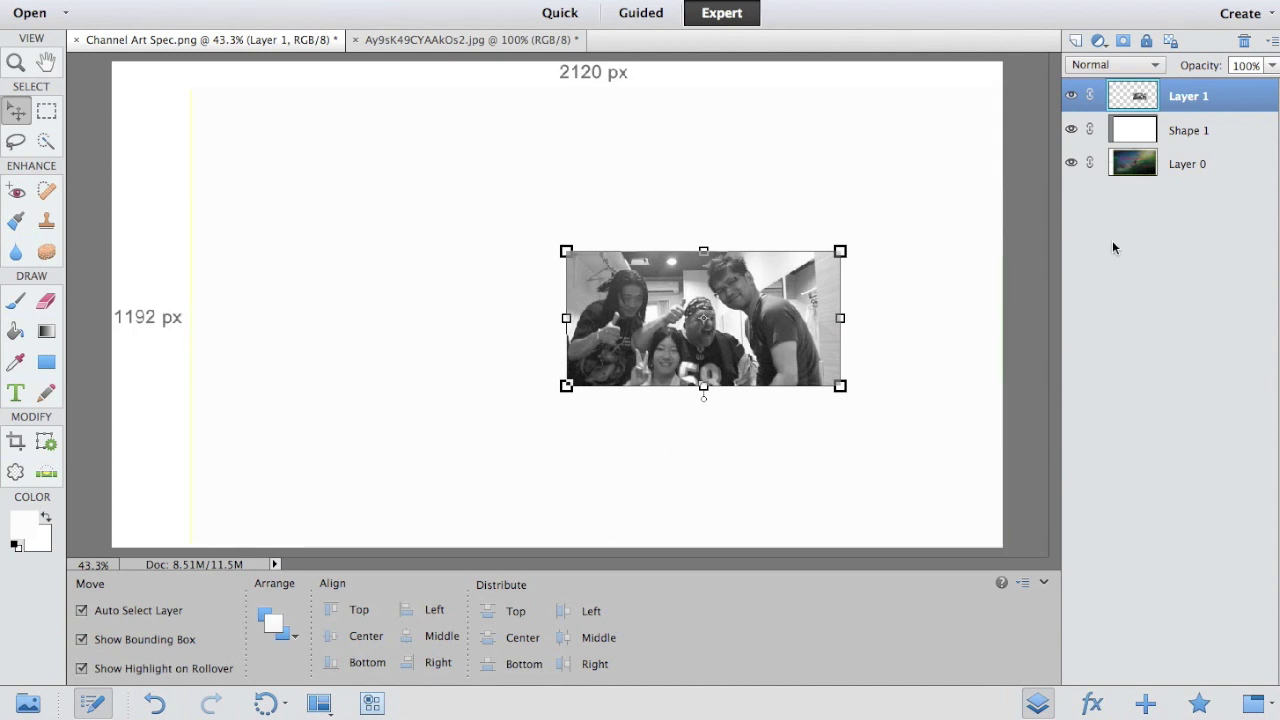
Step: Hide the white Shape 1 layer so the wave background and guides show
left_click(972, 307)
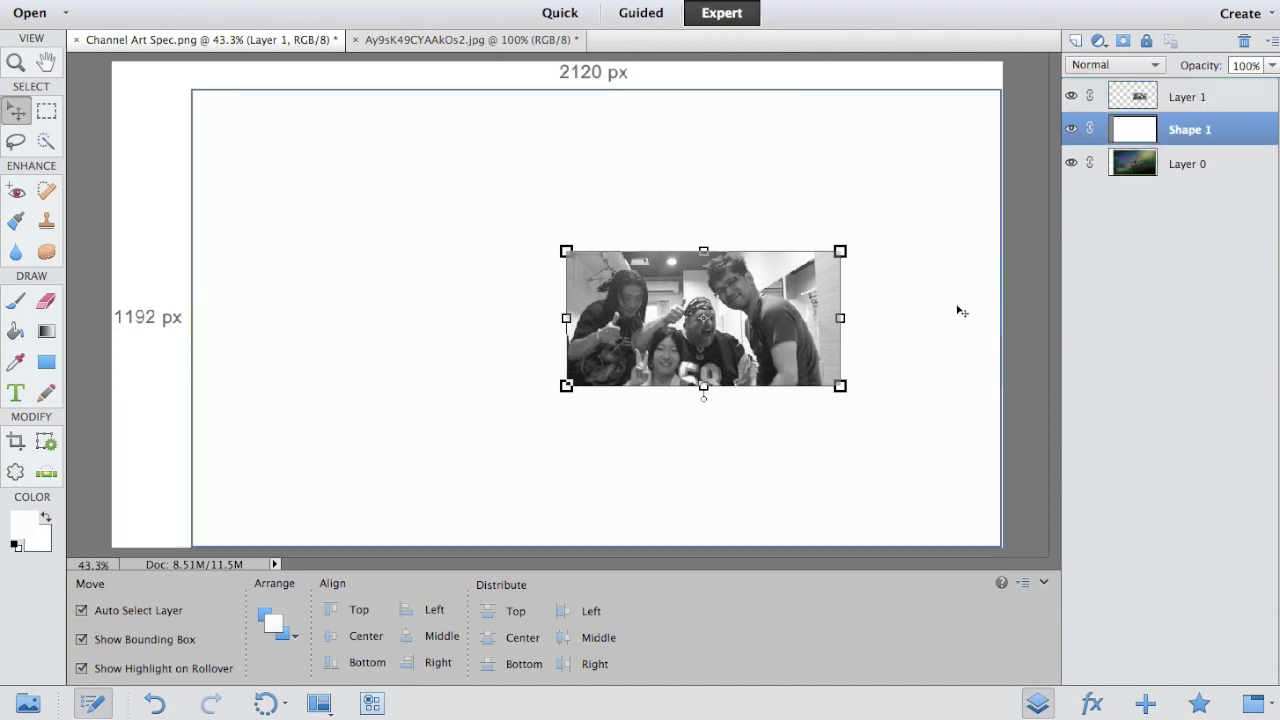
left_click(1040, 358)
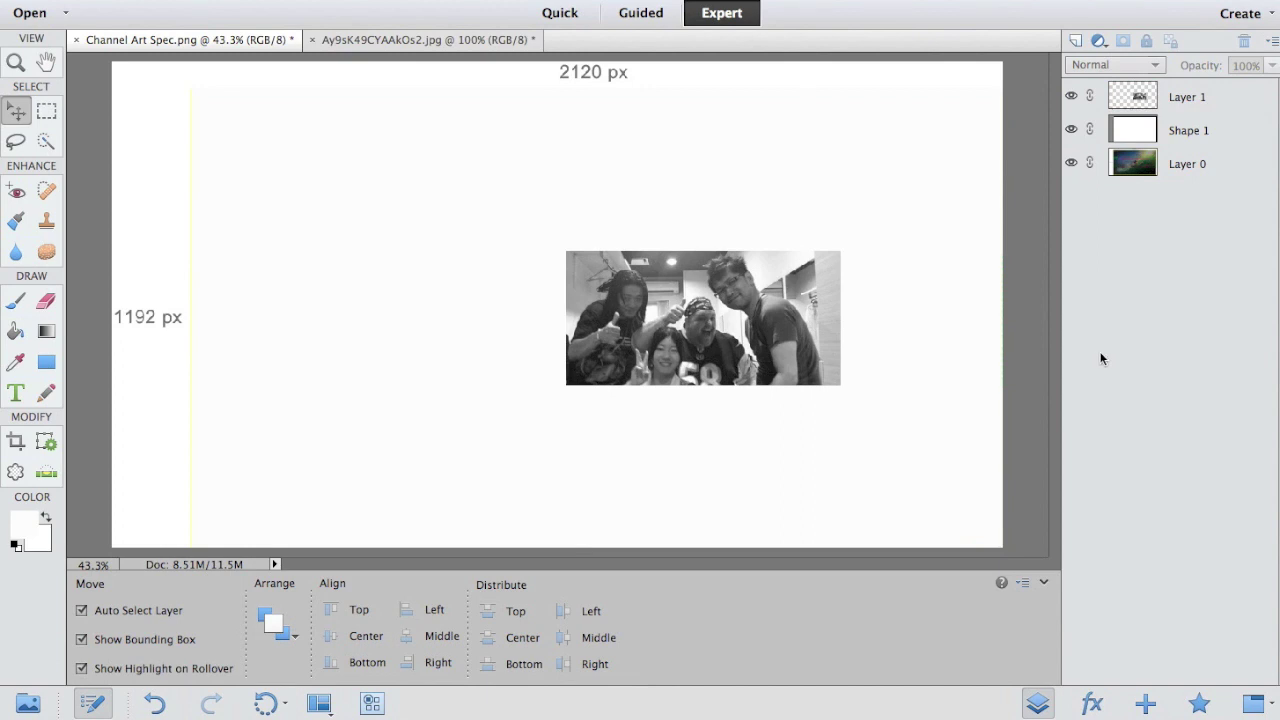
left_click(1071, 130)
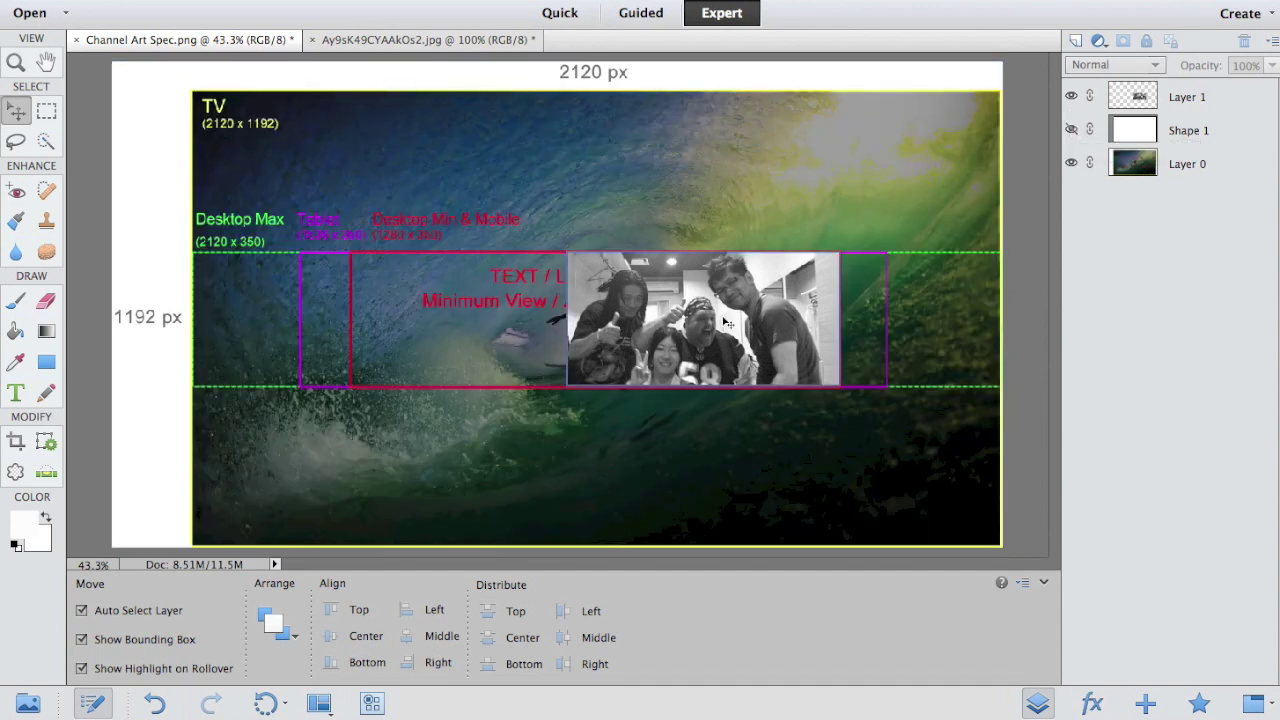
Step: Add a MAJYK text layer near the top-left and scale it up about five times
left_click(15, 394)
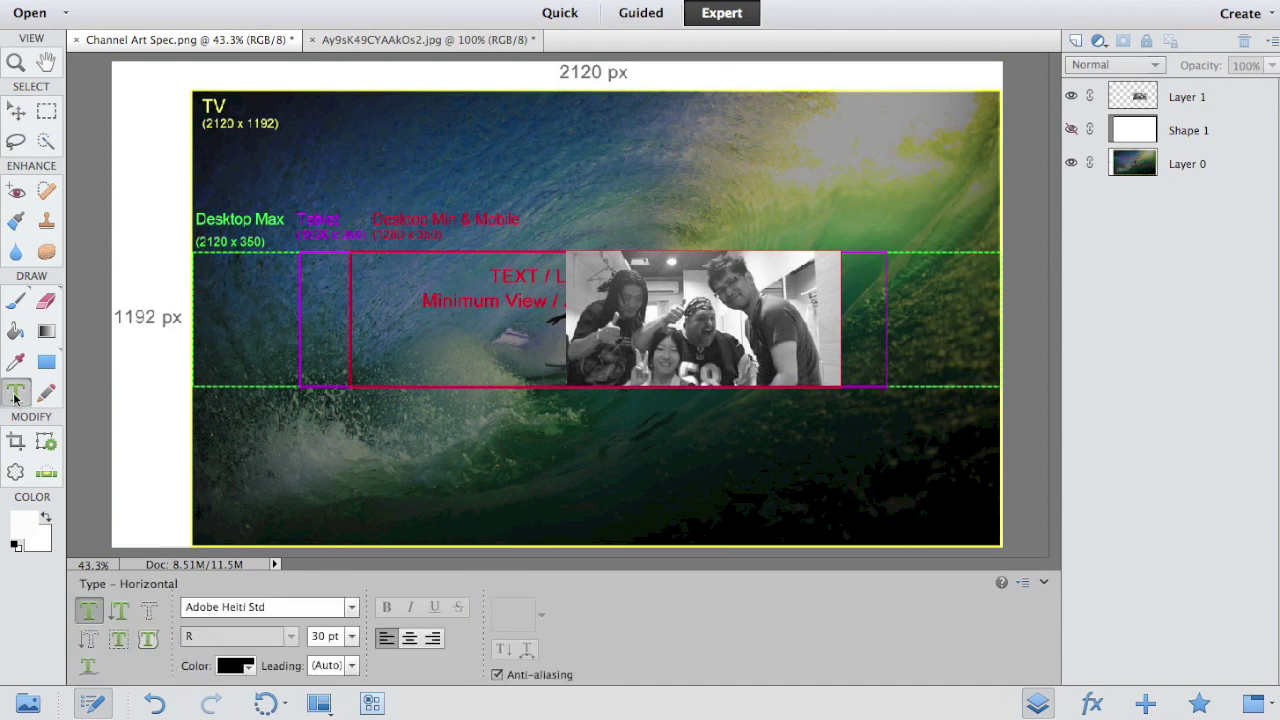
left_click(300, 158)
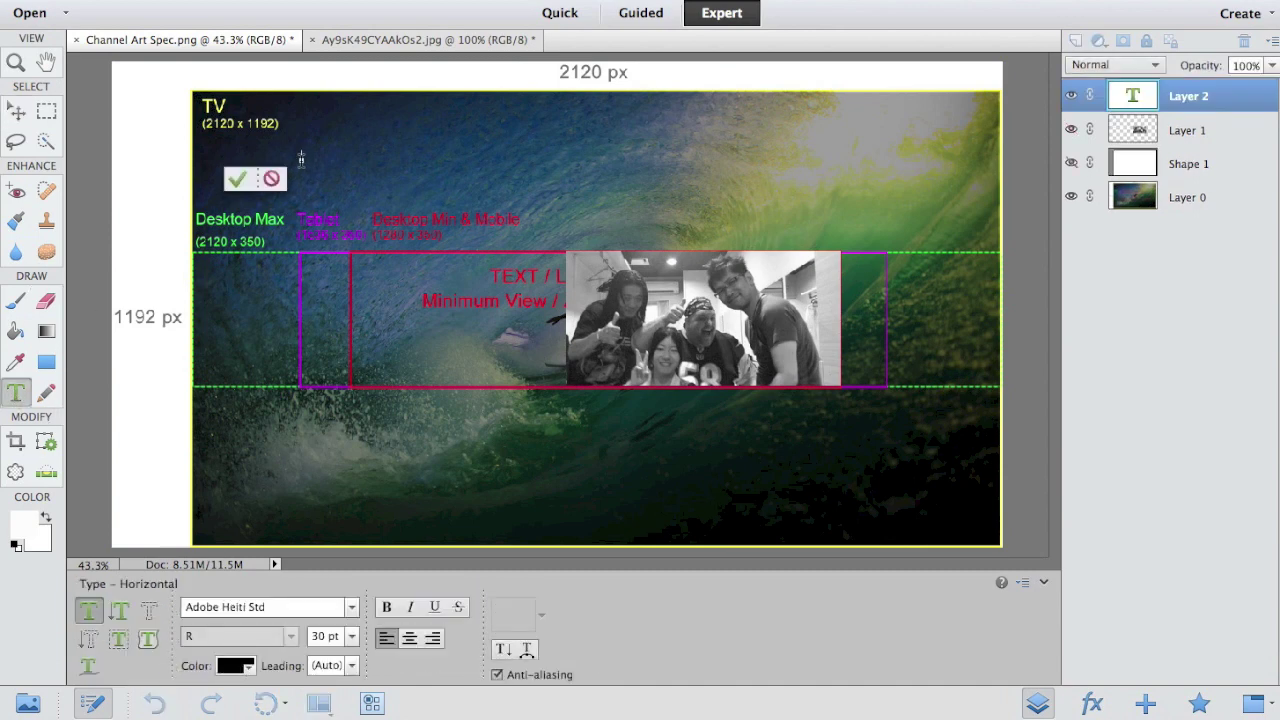
type("MAIN V")
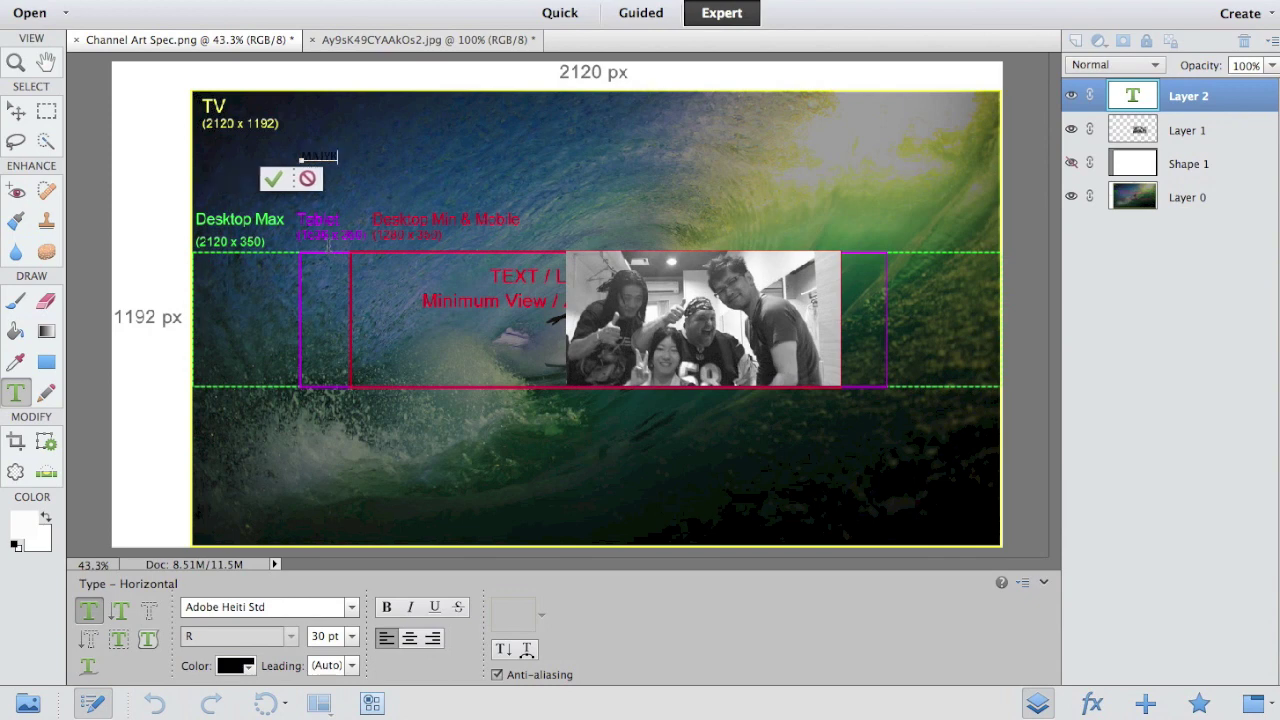
left_click(272, 178)
key("v")
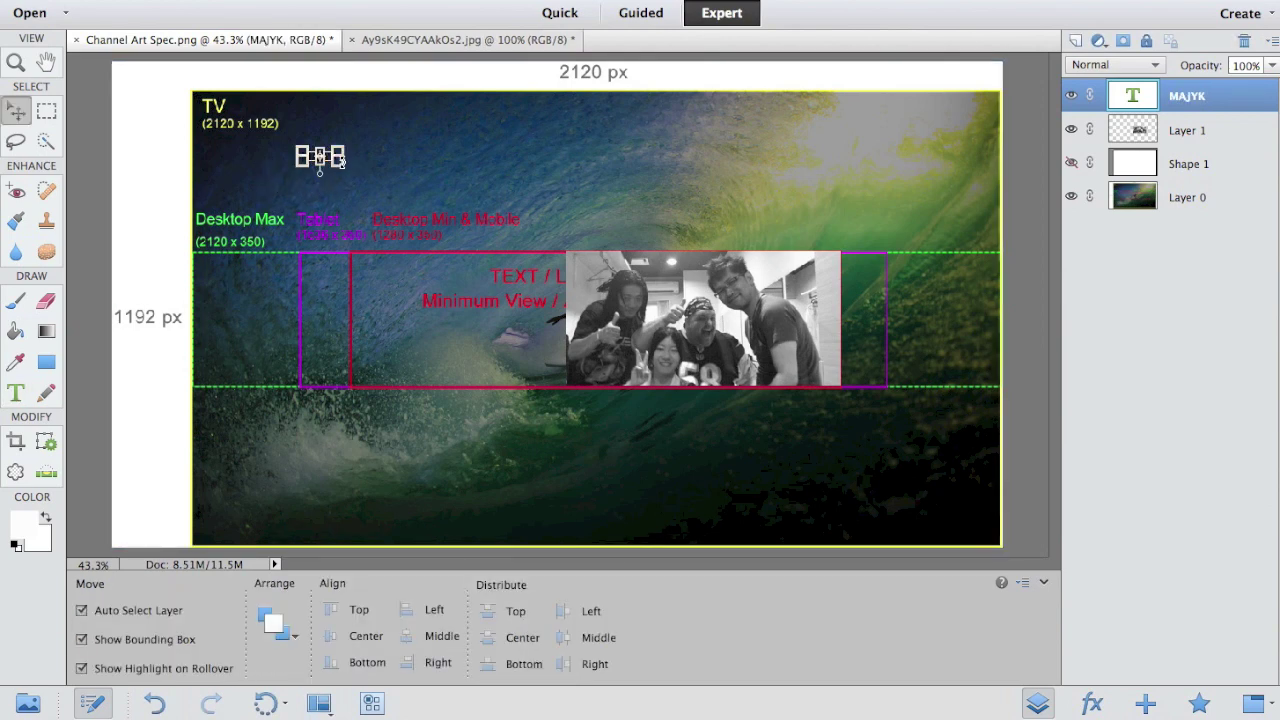
left_click_drag(343, 166, 490, 249)
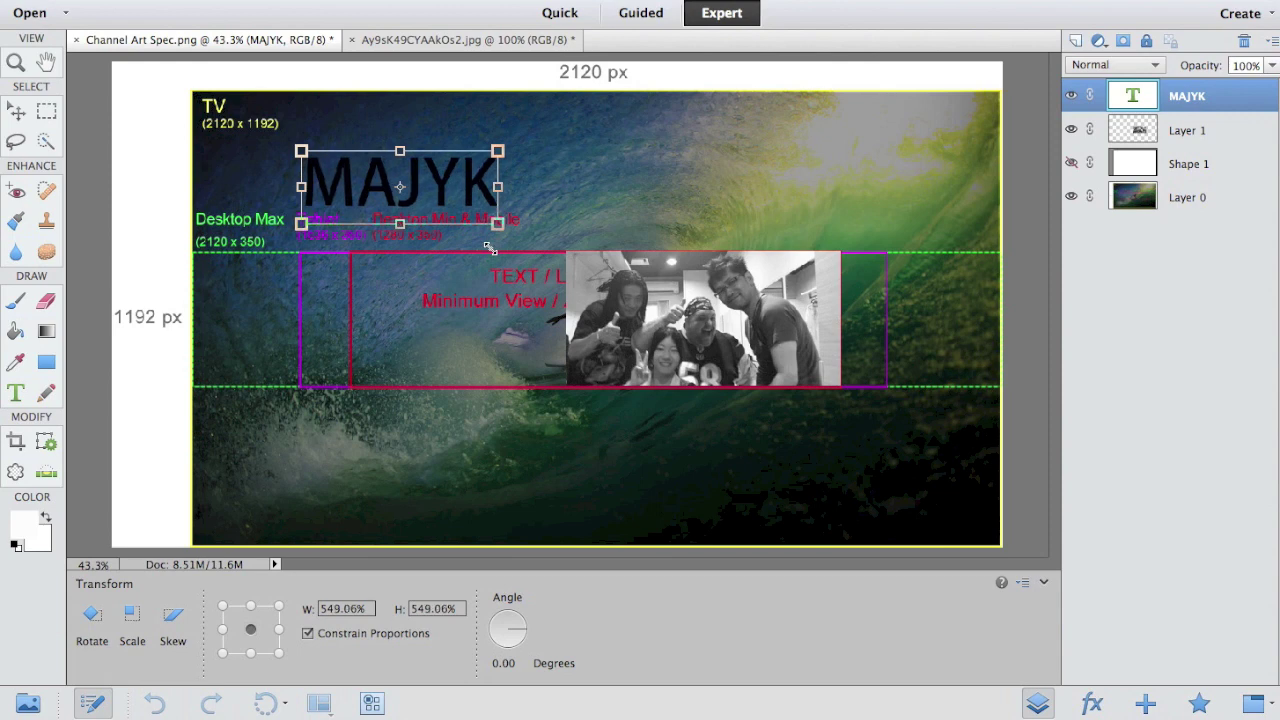
left_click(430, 235)
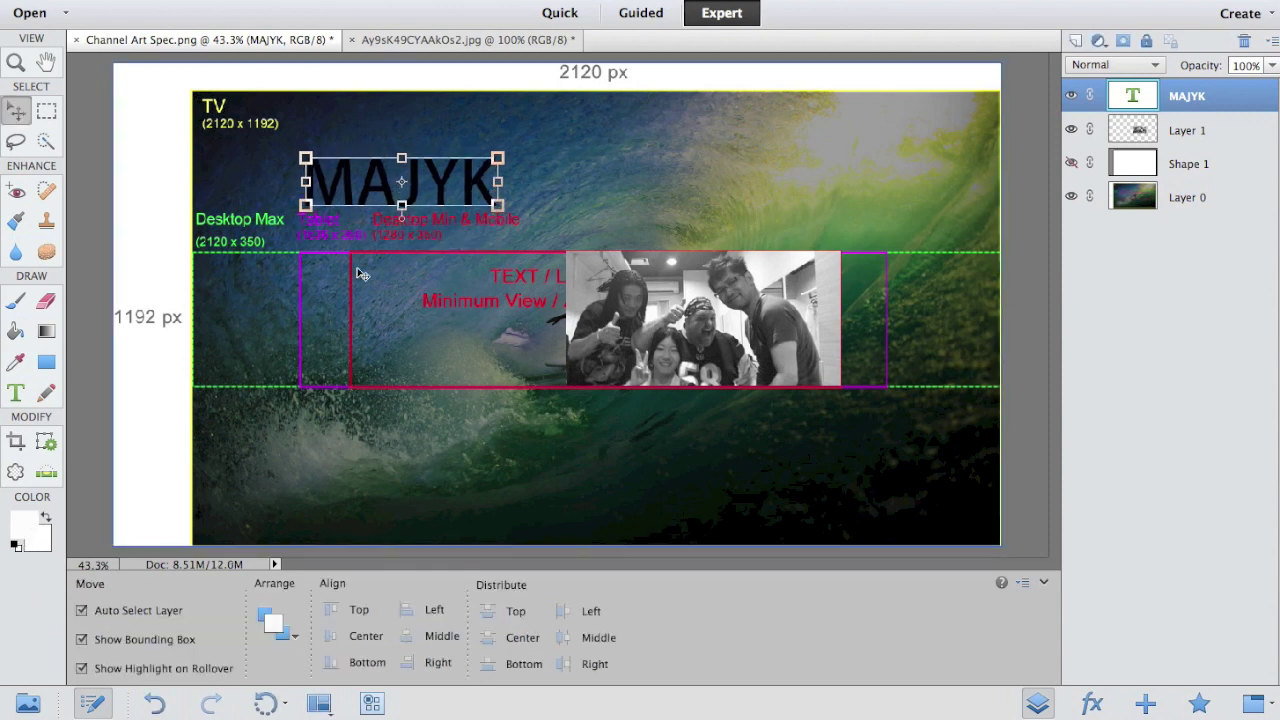
Step: Edit the MAJYK text and move it down into the red minimum-view box
key("t")
double_click(483, 181)
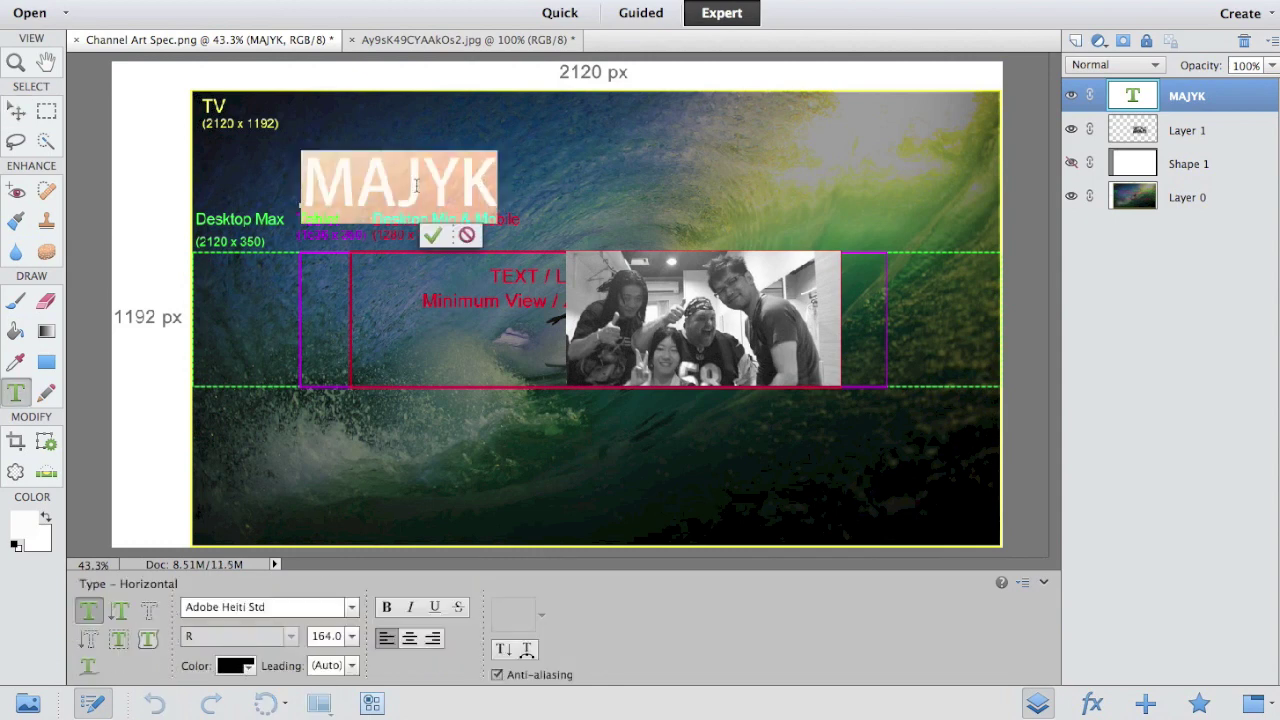
left_click(432, 235)
key("v")
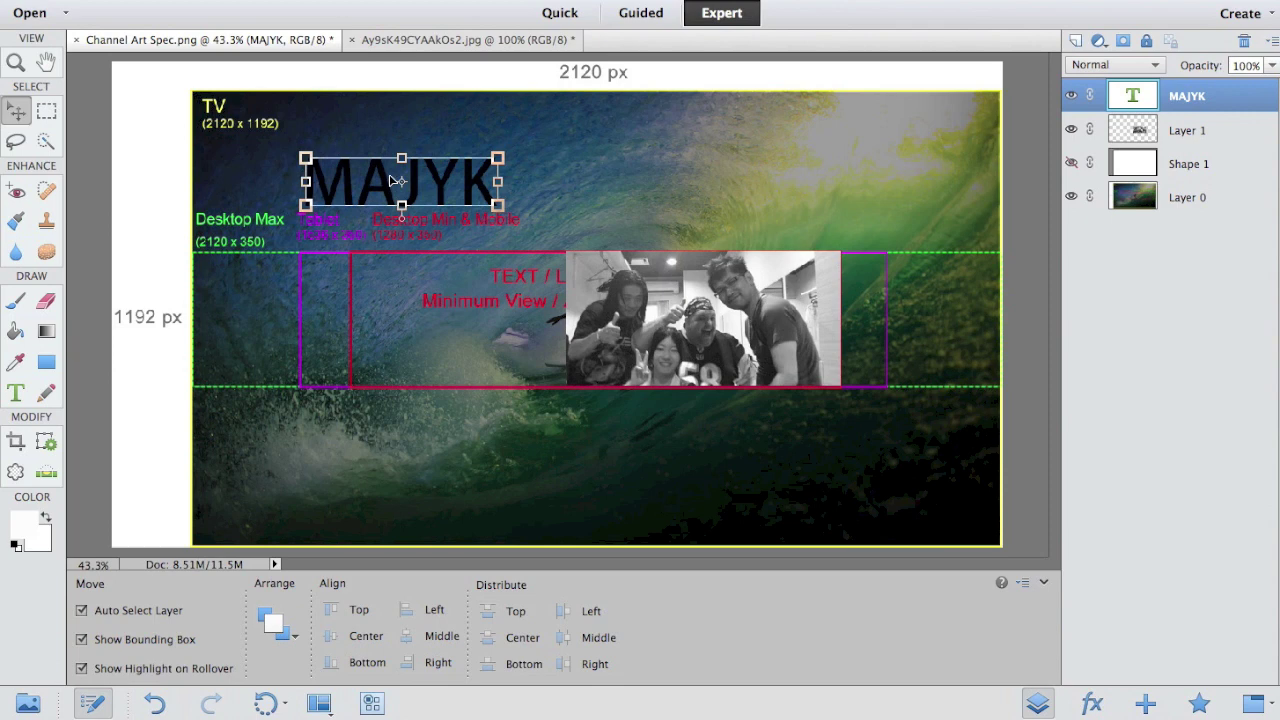
left_click_drag(396, 181, 441, 313)
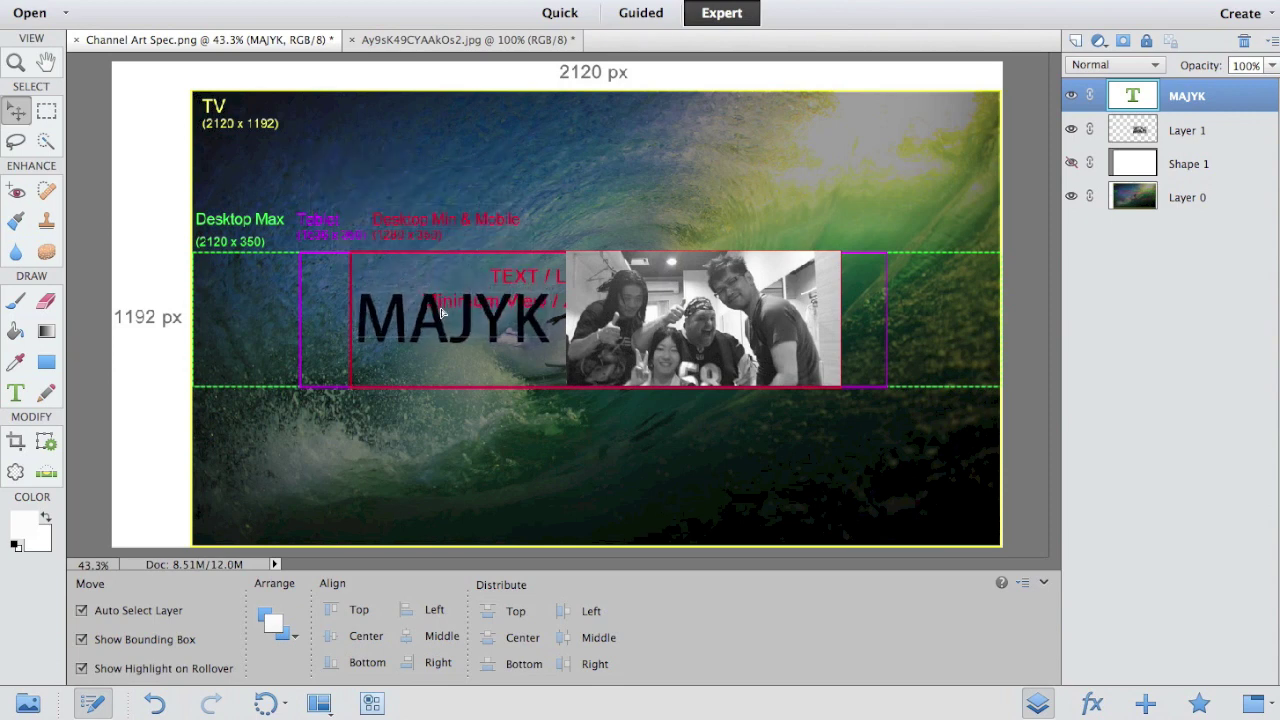
left_click_drag(441, 313, 439, 313)
Step: Change the MAJYK text's font to Hobo Std
double_click(466, 335)
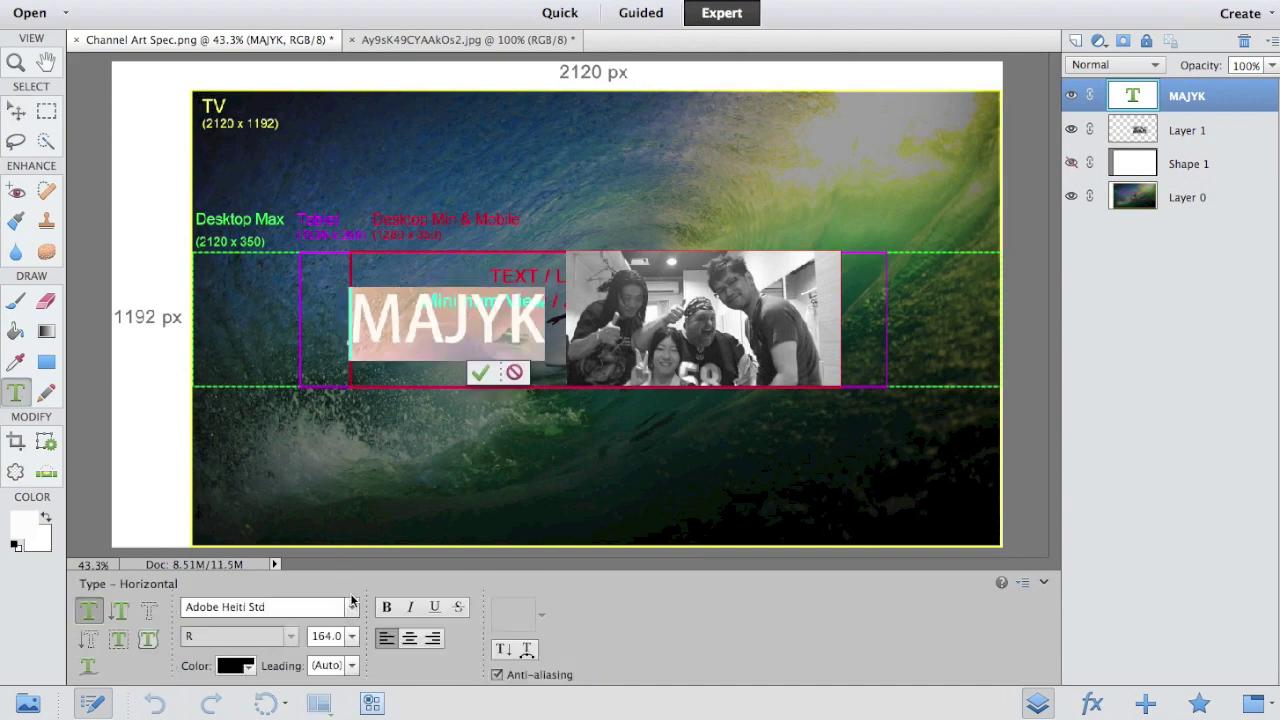
left_click(352, 607)
scroll(237, 202, "up", 3)
scroll(250, 180, "down", 15)
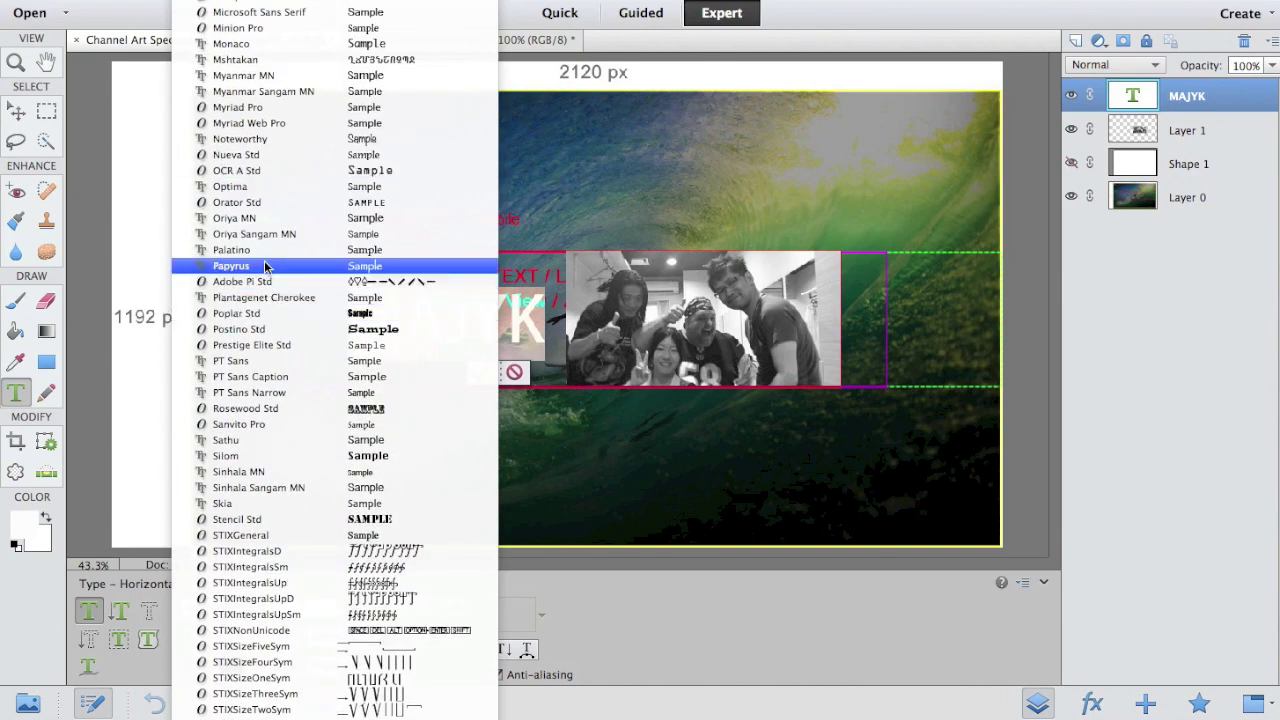
scroll(266, 267, "up", 10)
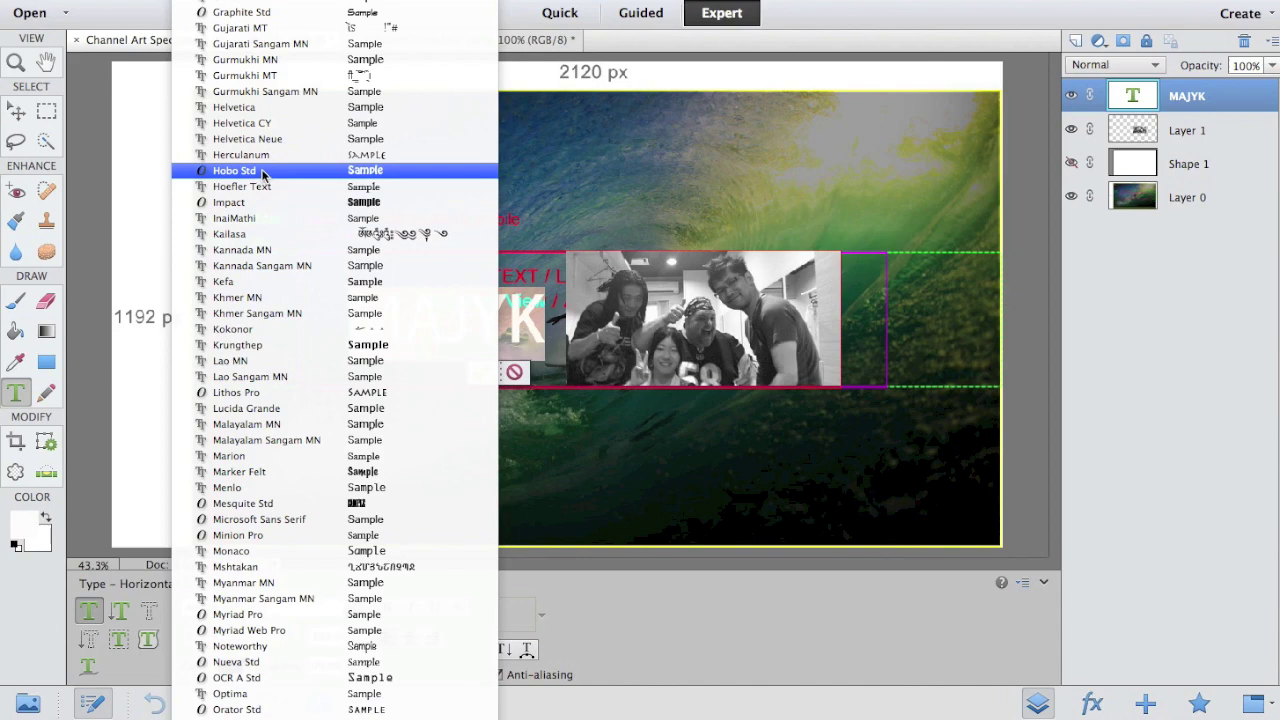
left_click(265, 172)
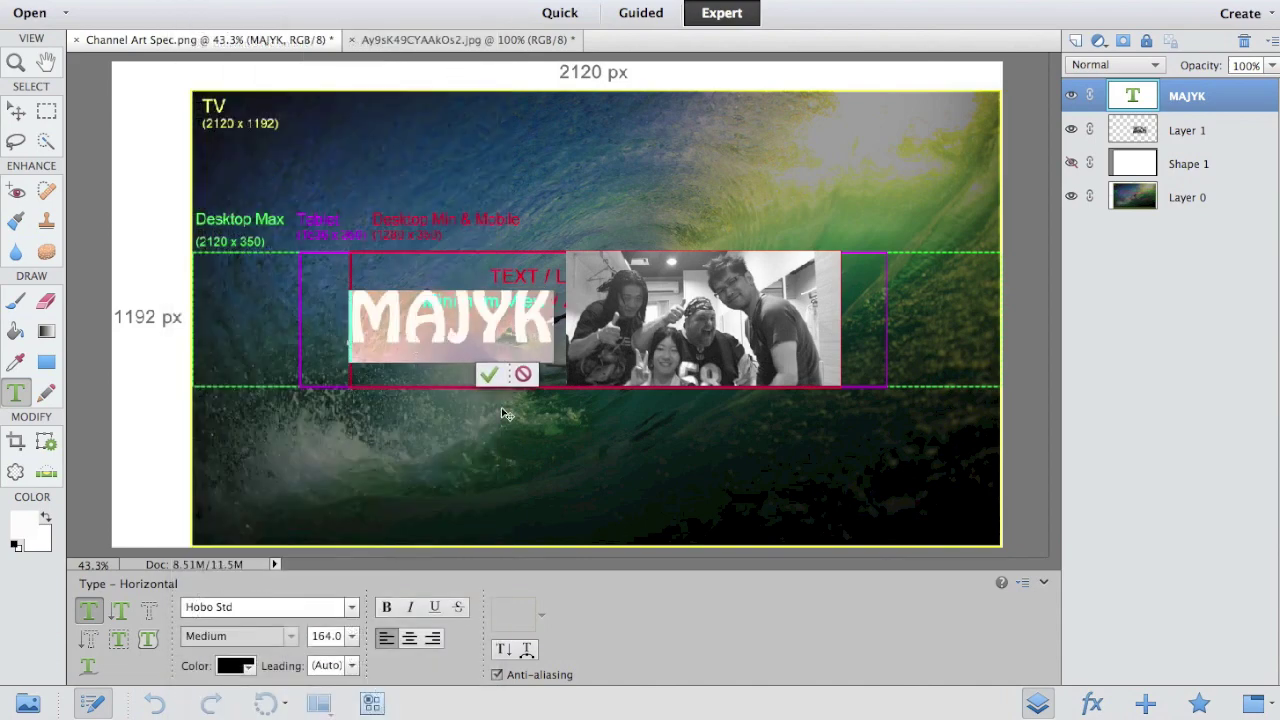
left_click(489, 375)
key("v")
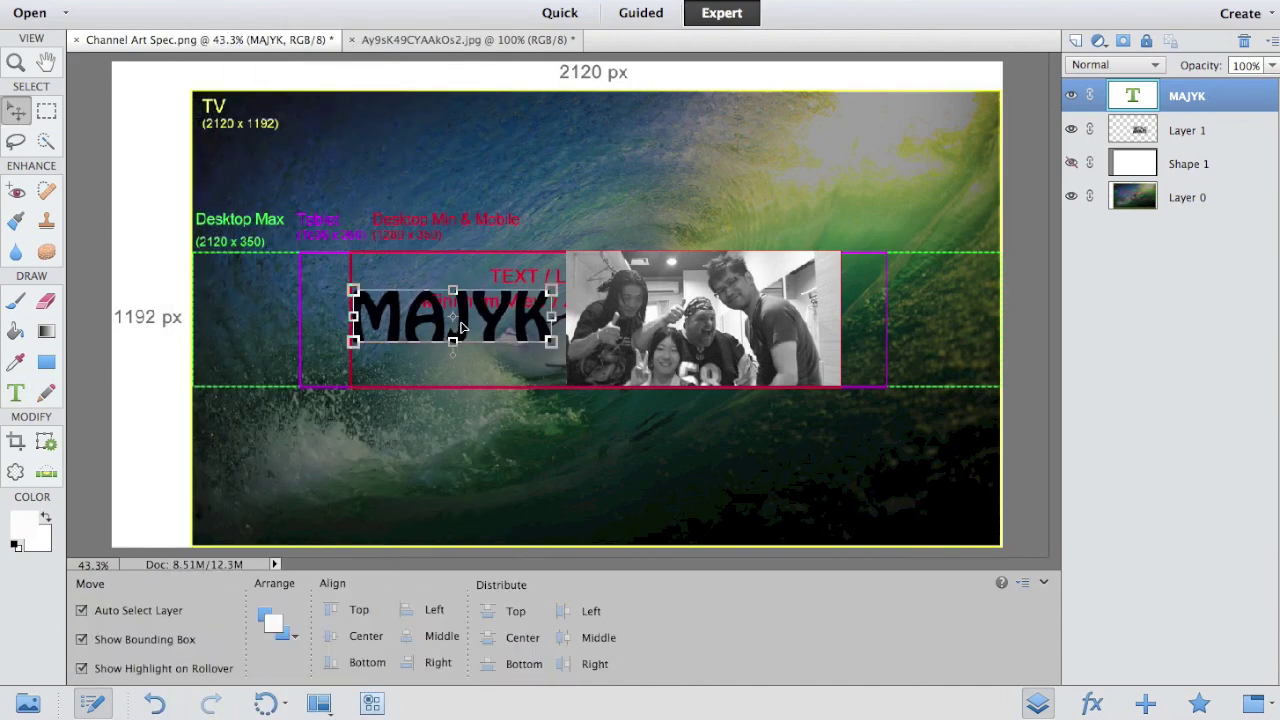
Step: Nudge MAJYK slightly right and show the white Shape 1 layer again
left_click_drag(464, 327, 467, 327)
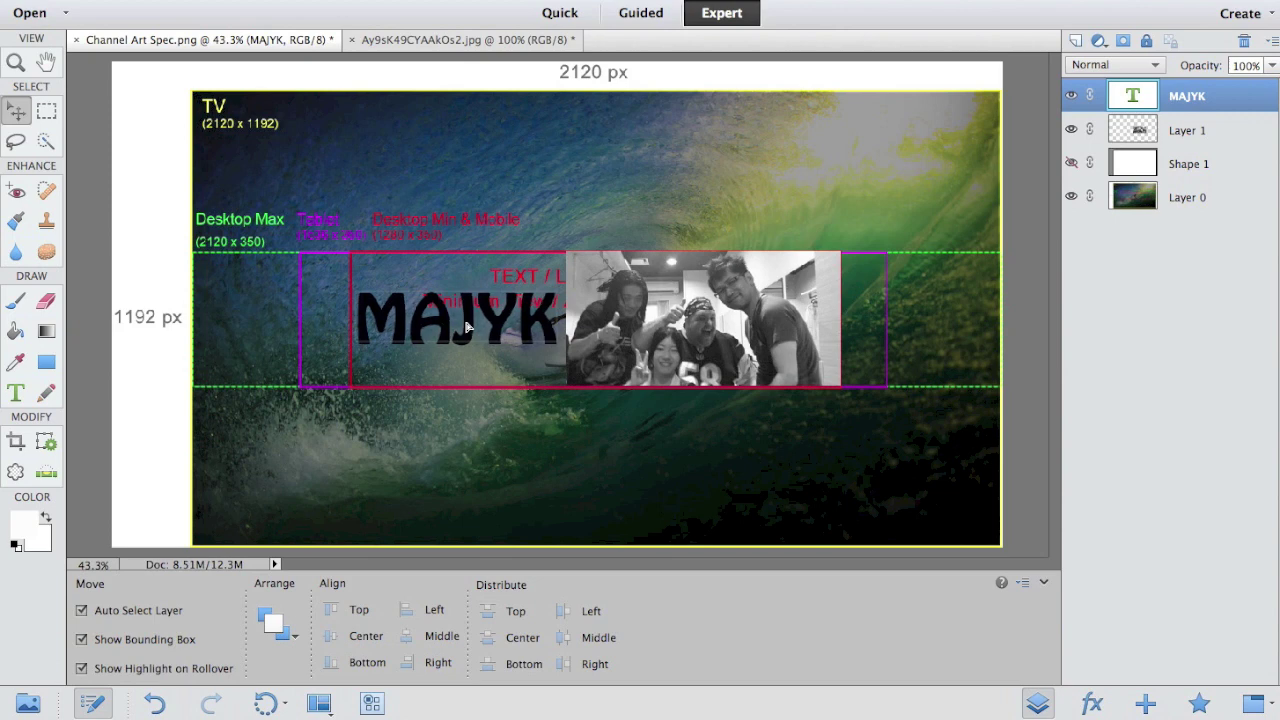
left_click(466, 327)
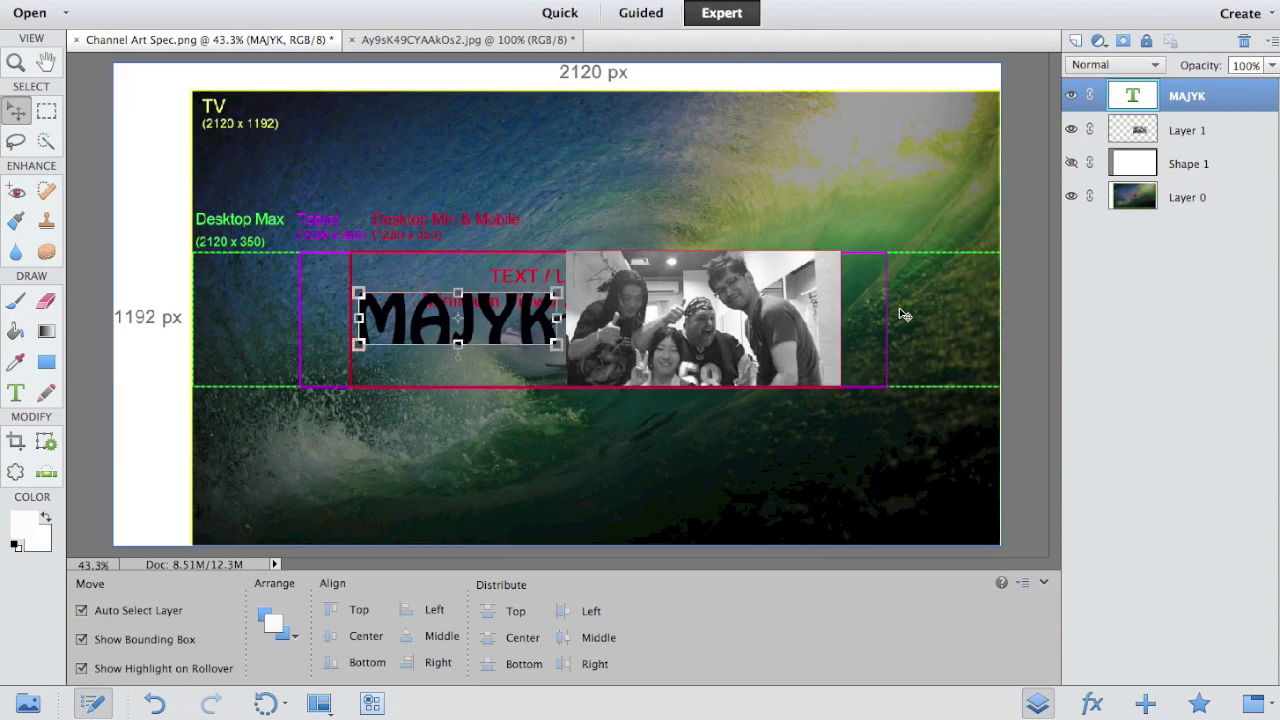
left_click(1071, 164)
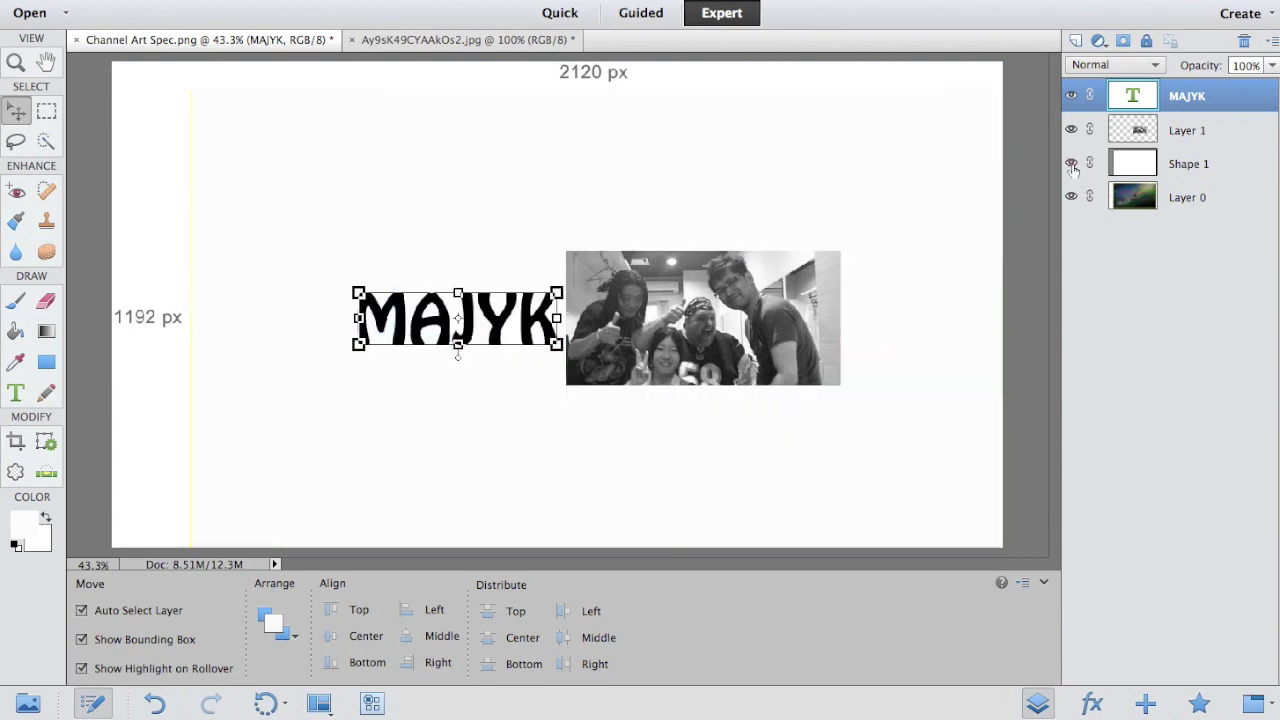
Step: Deselect MAJYK and hide the Layer 0 wave background
left_click(1042, 302)
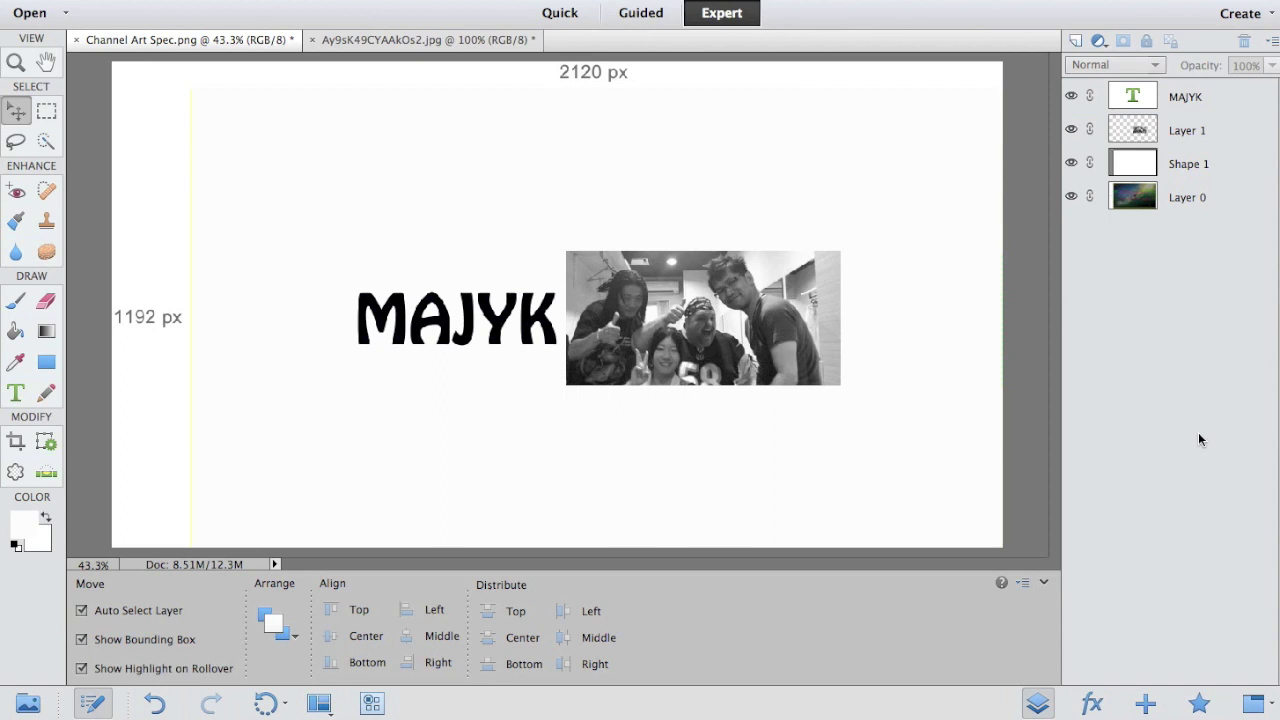
left_click(1071, 197)
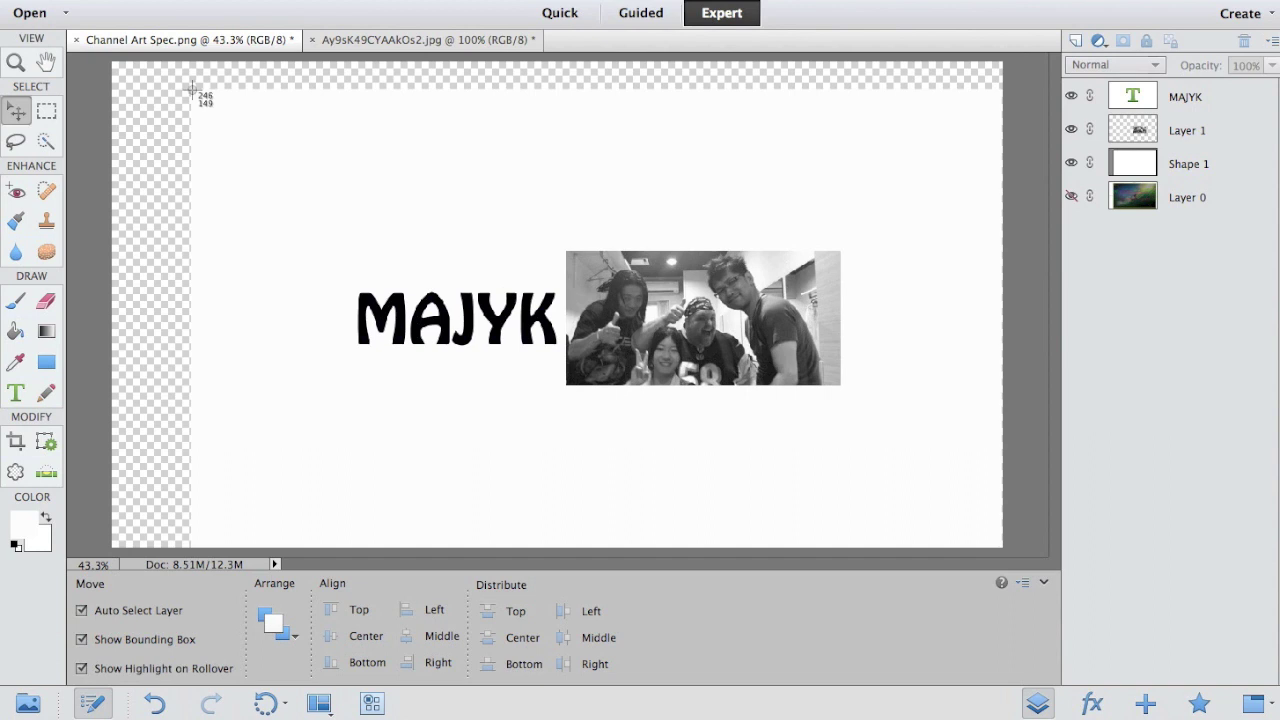
Step: Drag a screen-capture region from the canvas top-left to its bottom-right corner
left_click_drag(192, 89, 1000, 538)
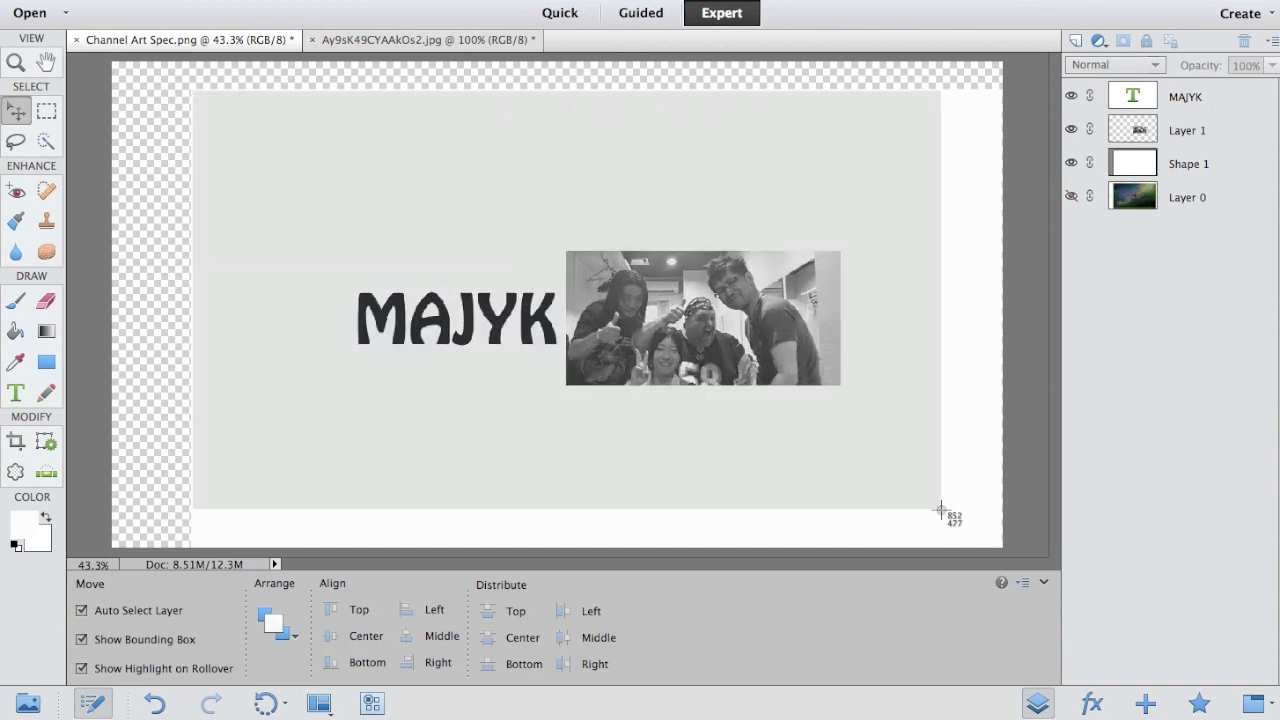
left_click_drag(1000, 538, 1004, 548)
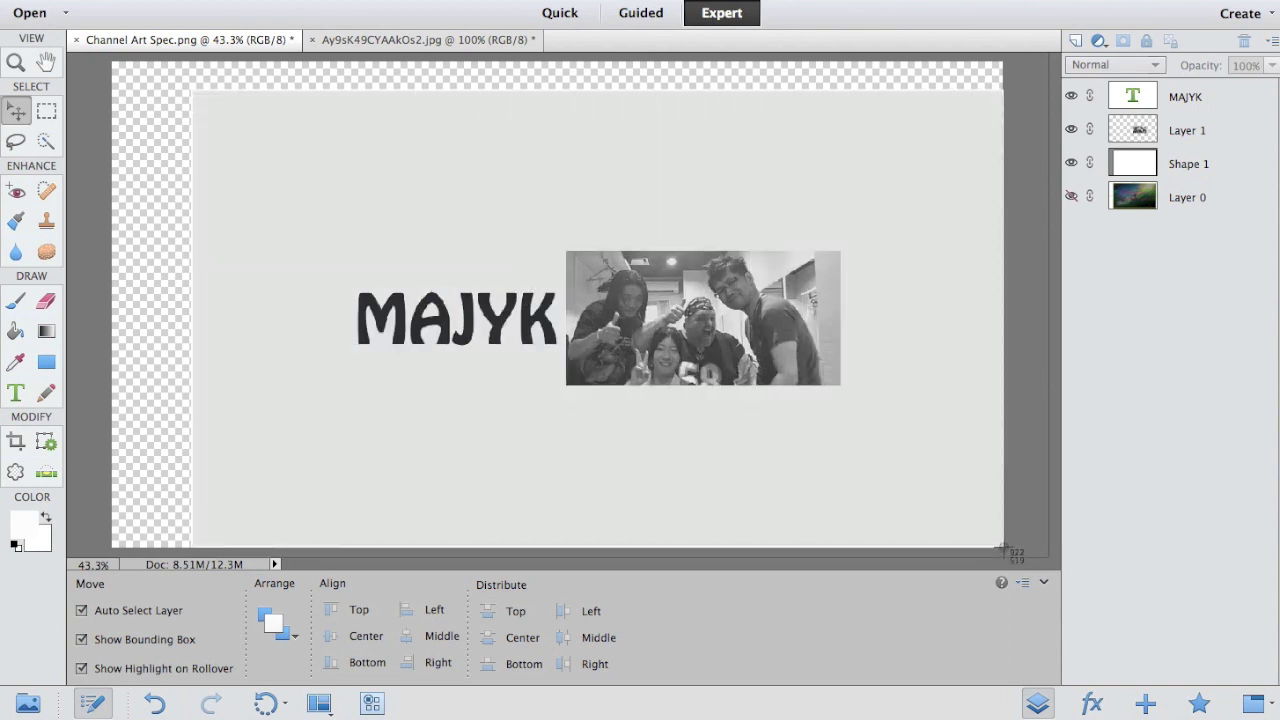